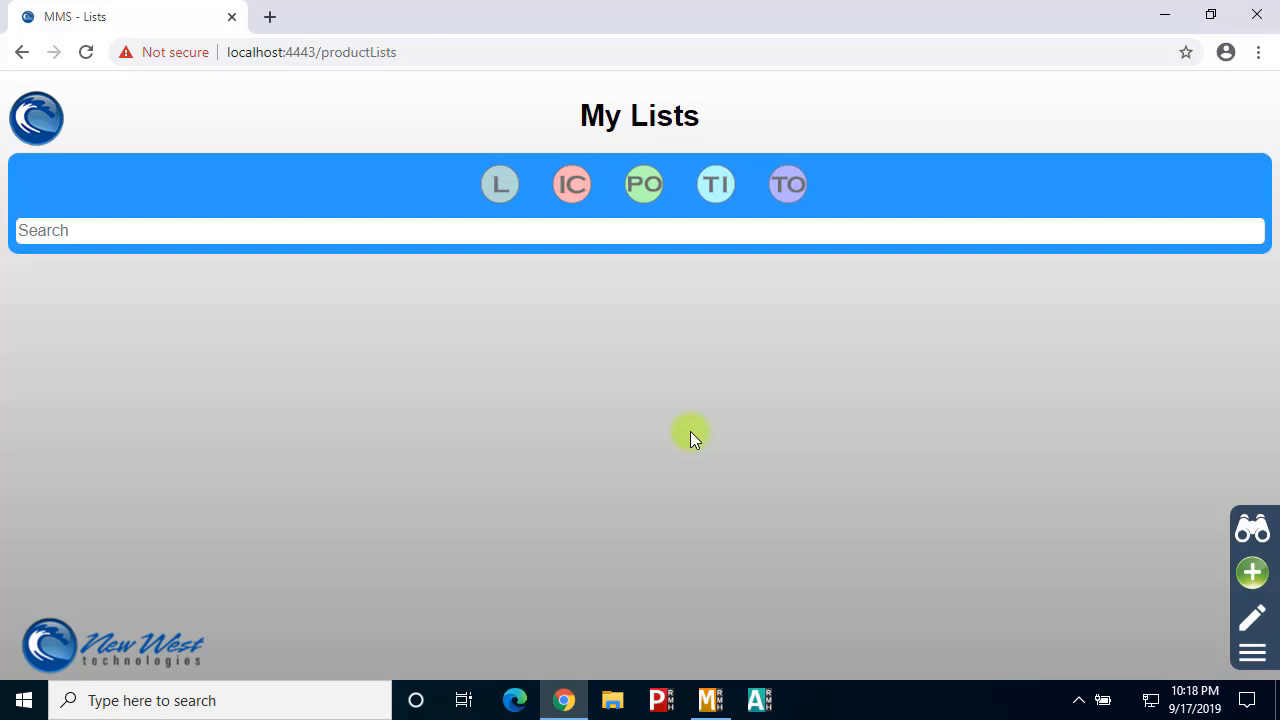
Create a new product list and add one Sprite 20oz Bottle to it
{"action": "left_click", "coordinate": [1252, 572]}
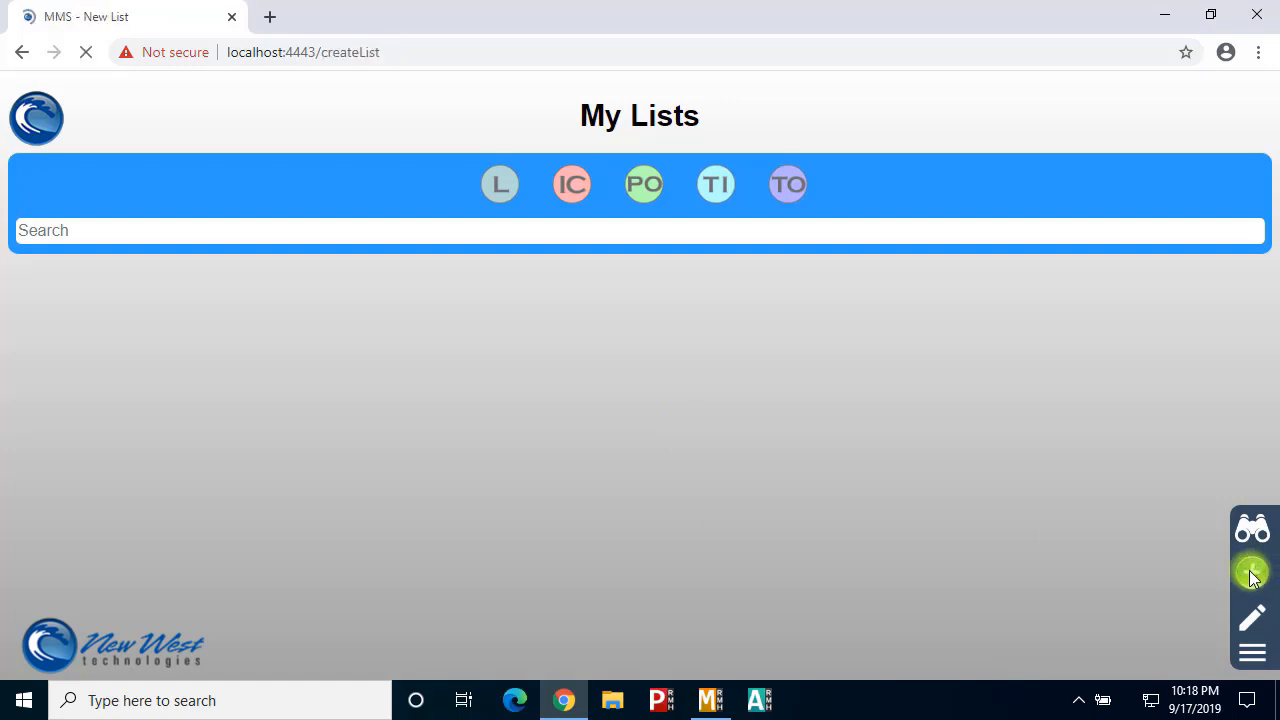
{"action": "left_click", "coordinate": [1087, 241]}
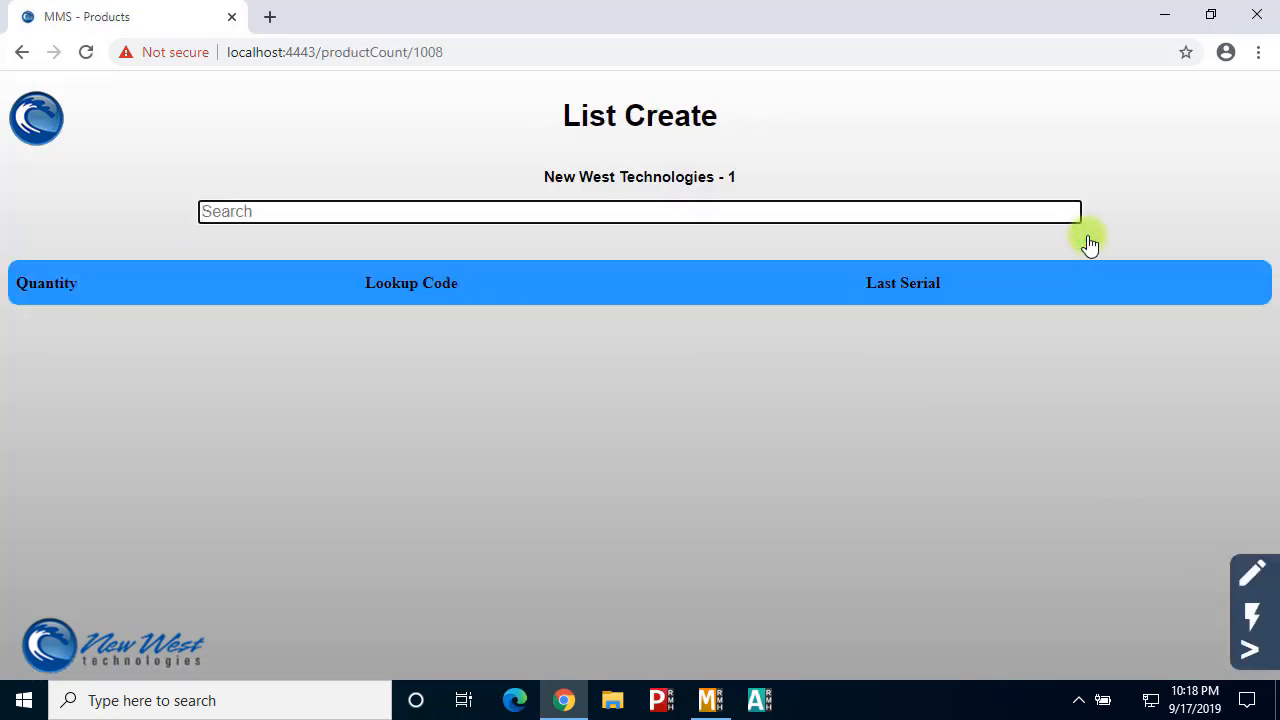
{"action": "type", "text": "sprite"}
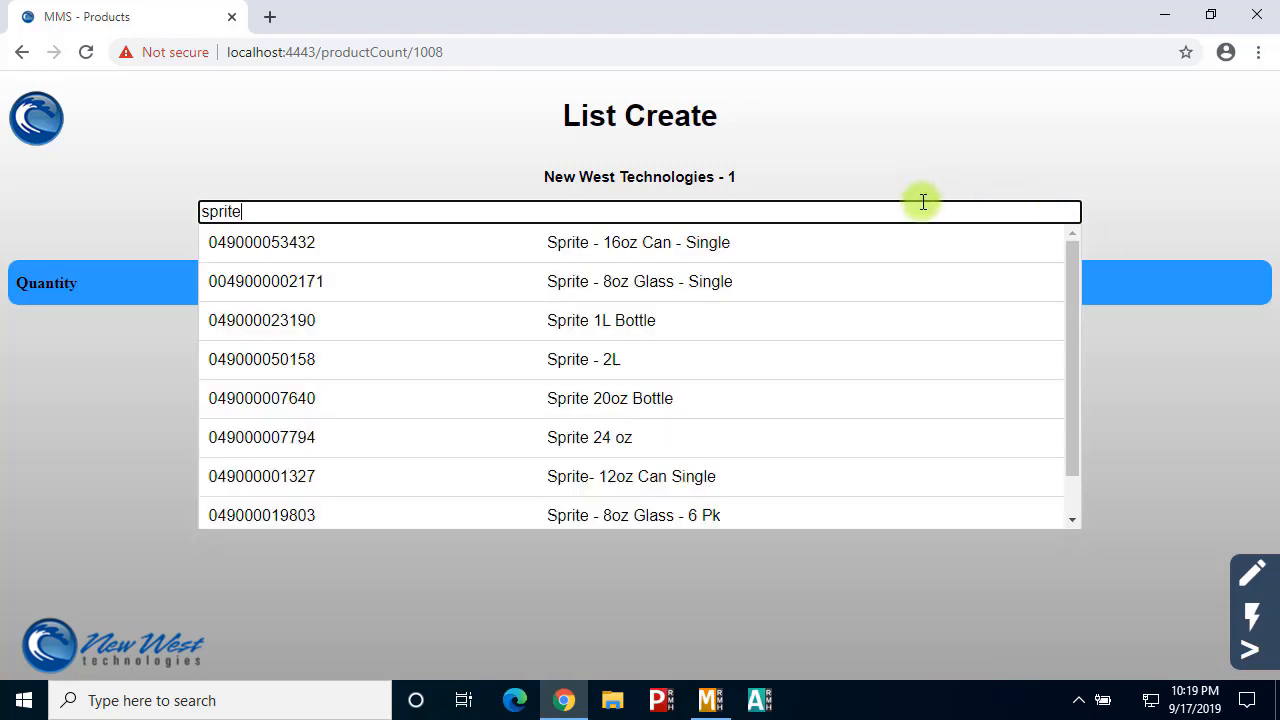
{"action": "left_click", "coordinate": [686, 403]}
{"action": "left_click", "coordinate": [762, 271]}
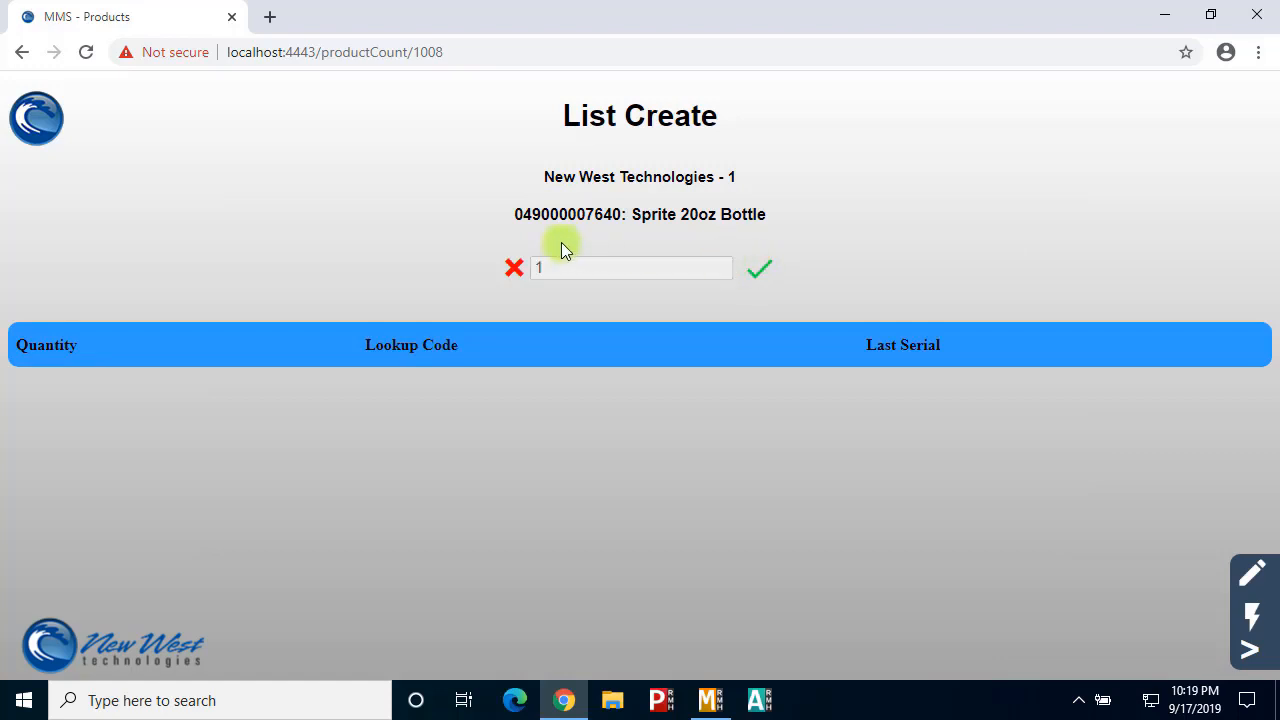
Add one Coke 20oz Bottle to the list
{"action": "type", "text": "coke"}
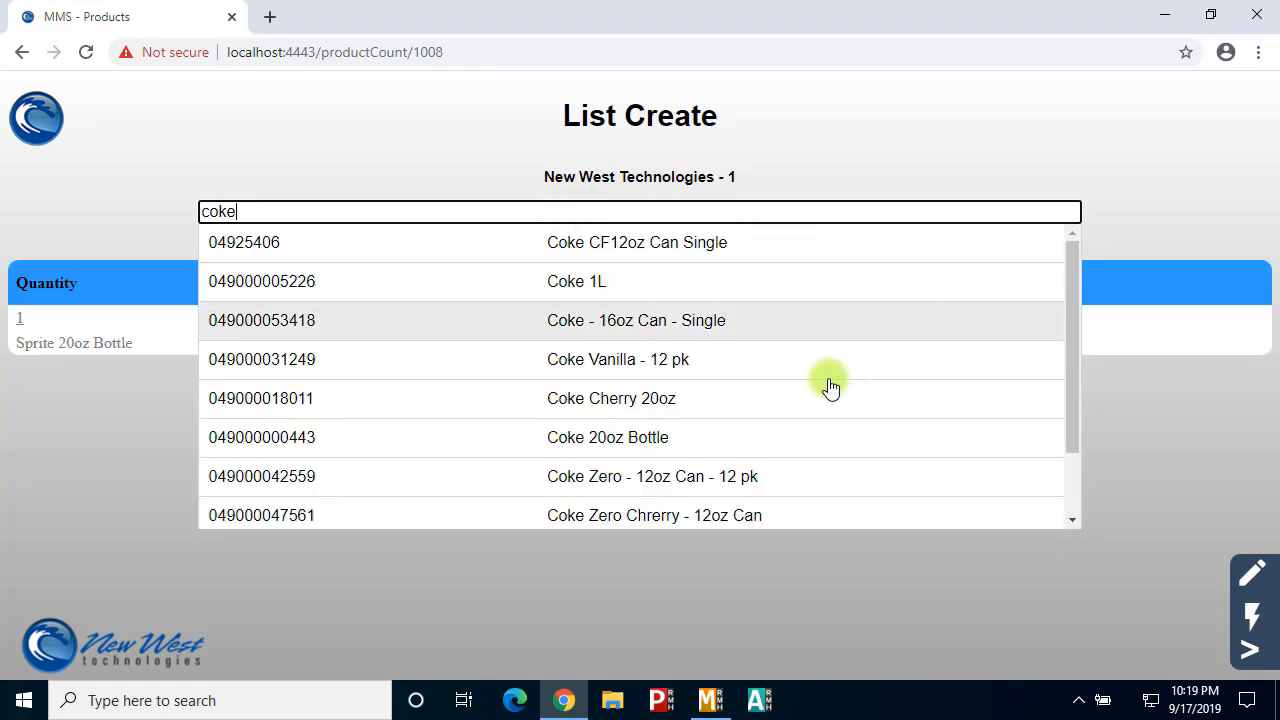
{"action": "left_click", "coordinate": [641, 440]}
{"action": "left_click", "coordinate": [765, 272]}
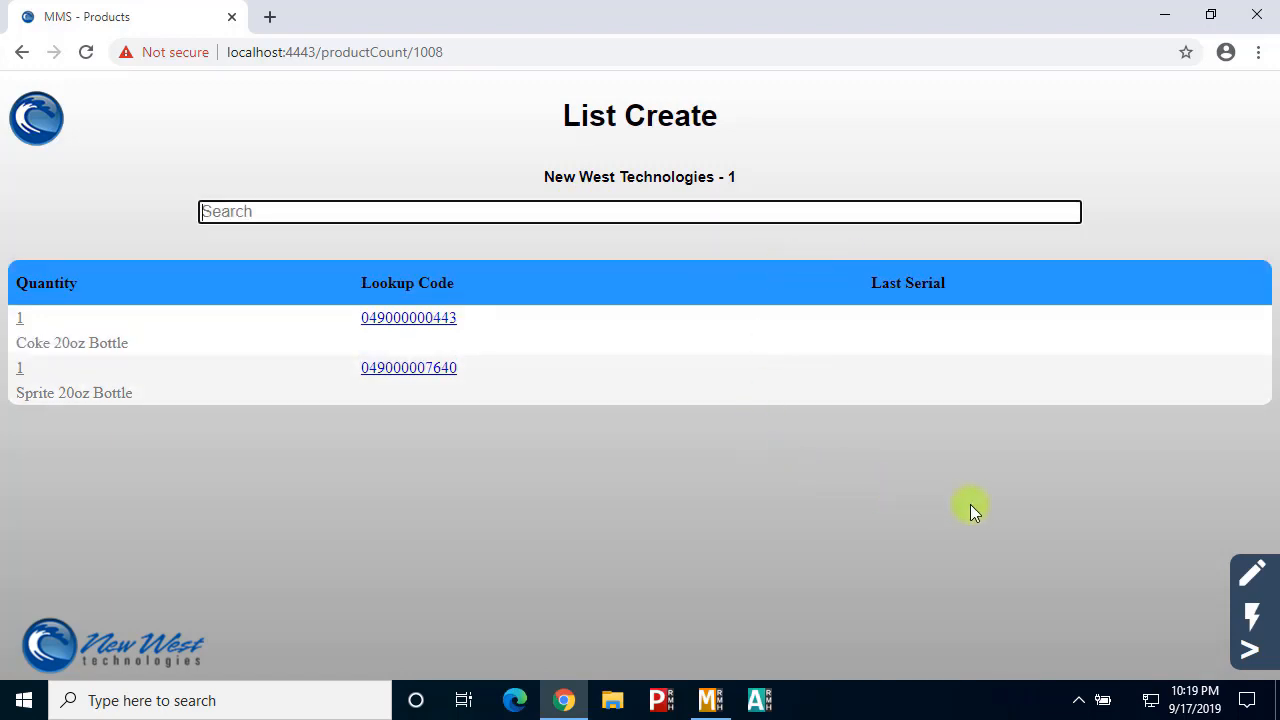
Turn the list into a purchase order that uses the primary supplier for its items
{"action": "left_click", "coordinate": [1249, 649]}
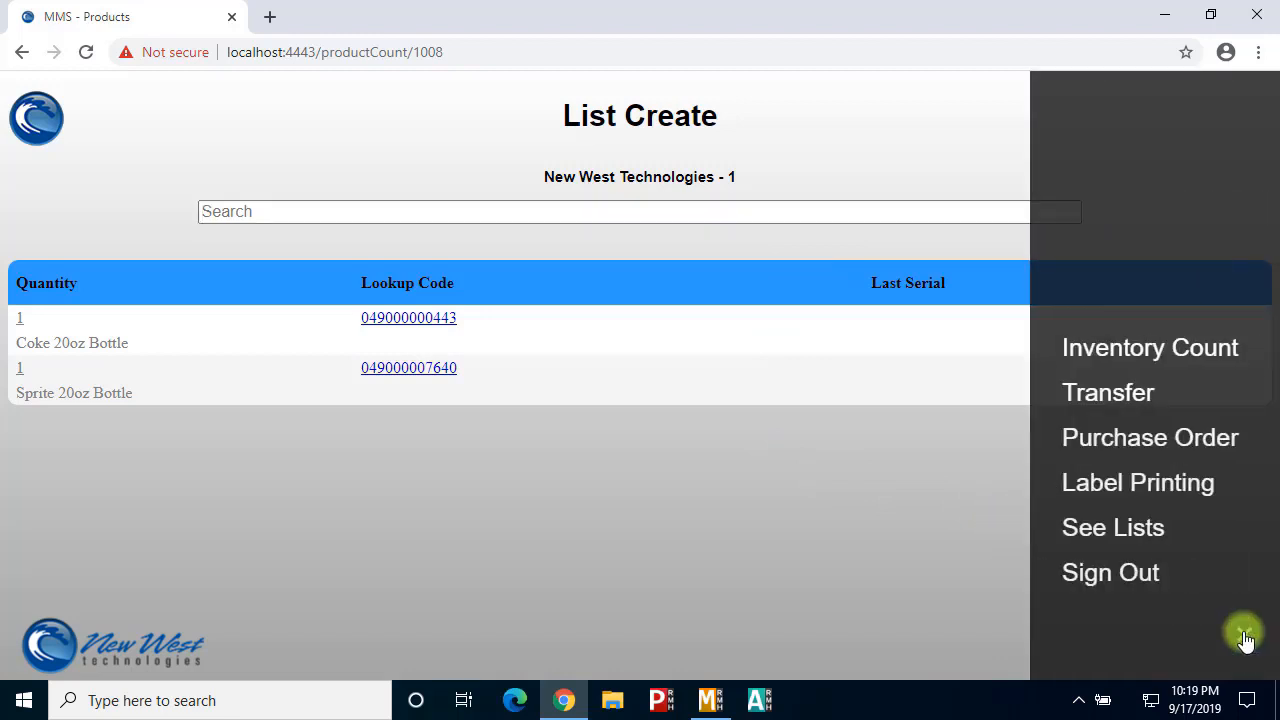
{"action": "left_click", "coordinate": [1208, 440]}
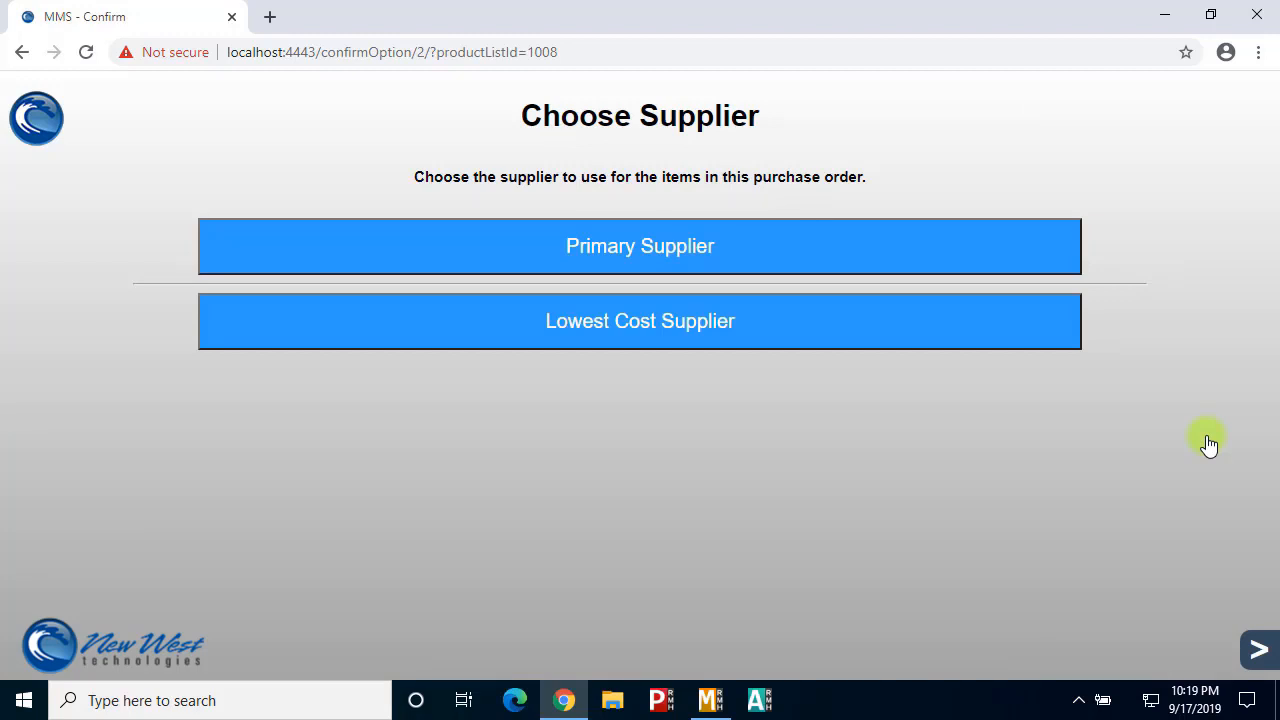
{"action": "left_click", "coordinate": [676, 250]}
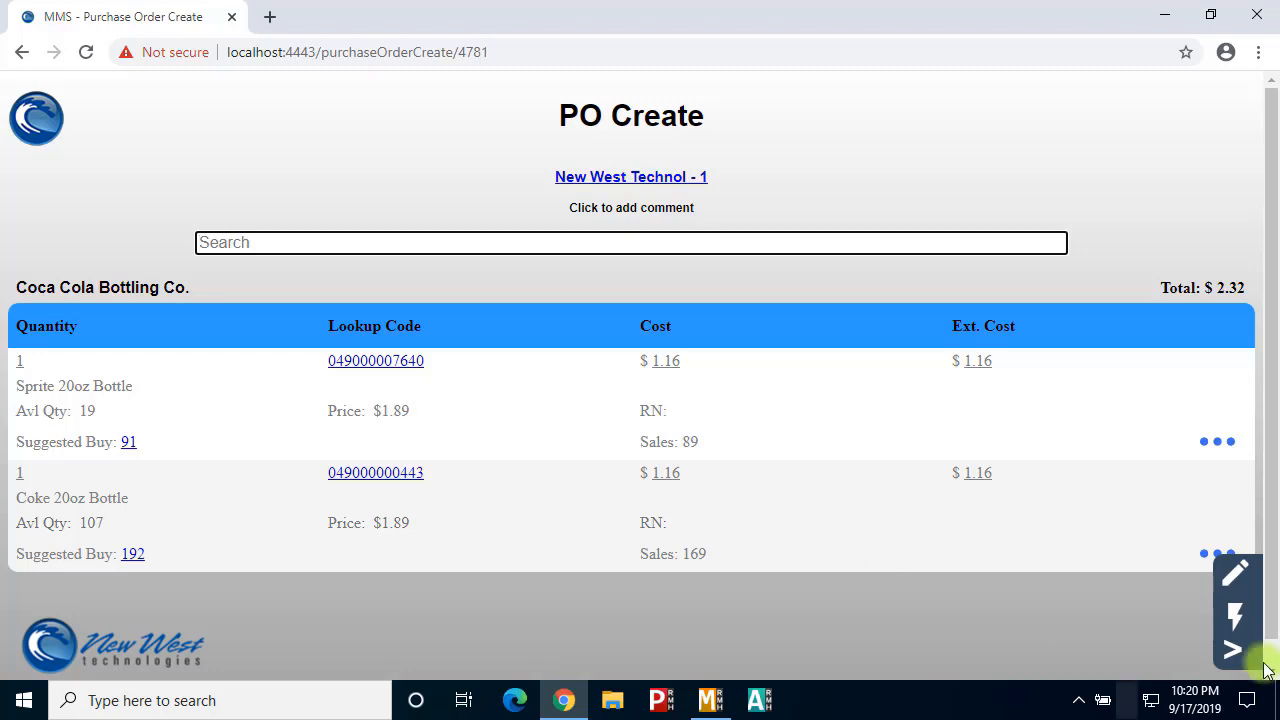
Go back to the overview of lists and reopen the New West Technol - 1 purchase order
{"action": "left_click", "coordinate": [1232, 649]}
{"action": "left_click", "coordinate": [1092, 526]}
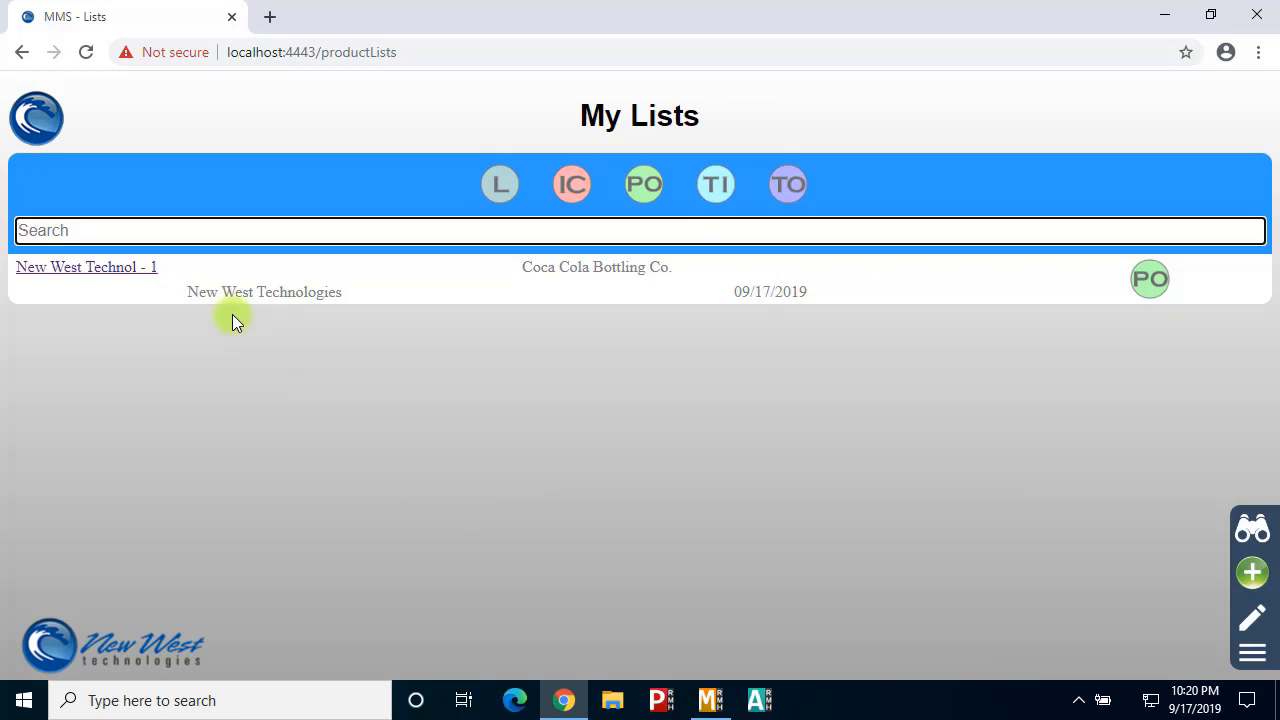
{"action": "left_click", "coordinate": [105, 268]}
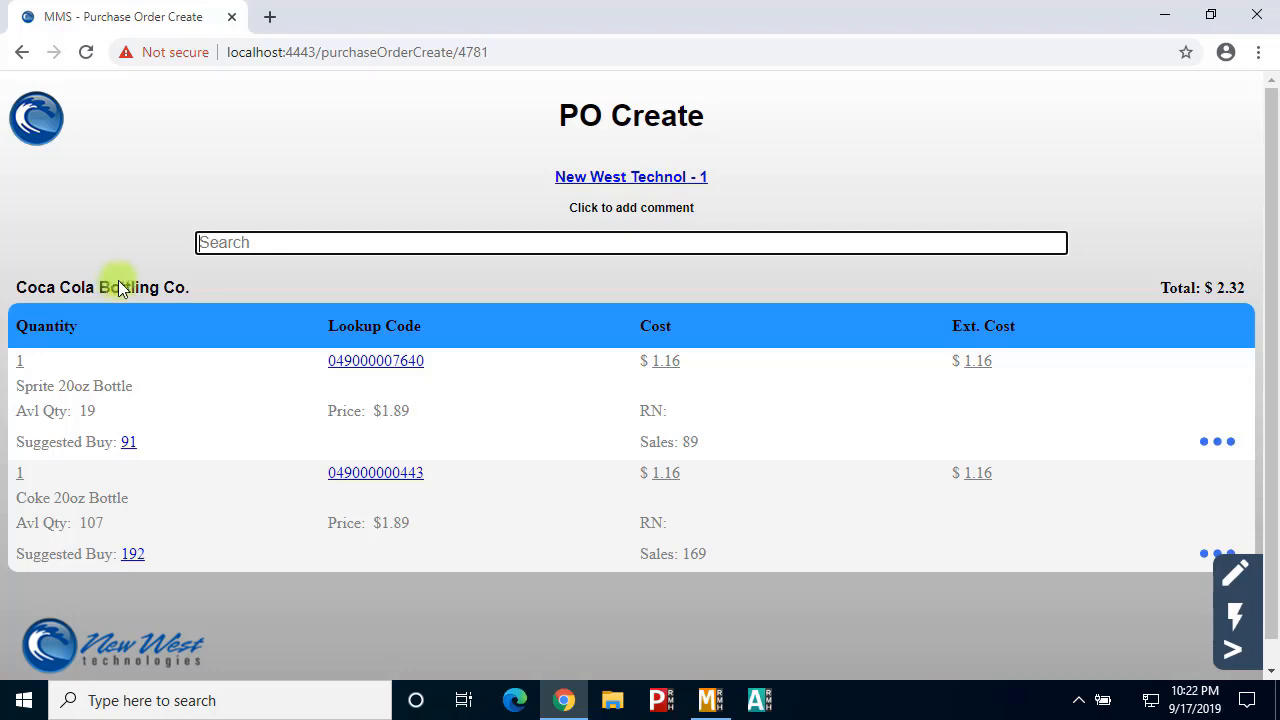
Open the product details of Sprite 20oz Bottle and review its inventory, general information and aliases
{"action": "left_click", "coordinate": [368, 366]}
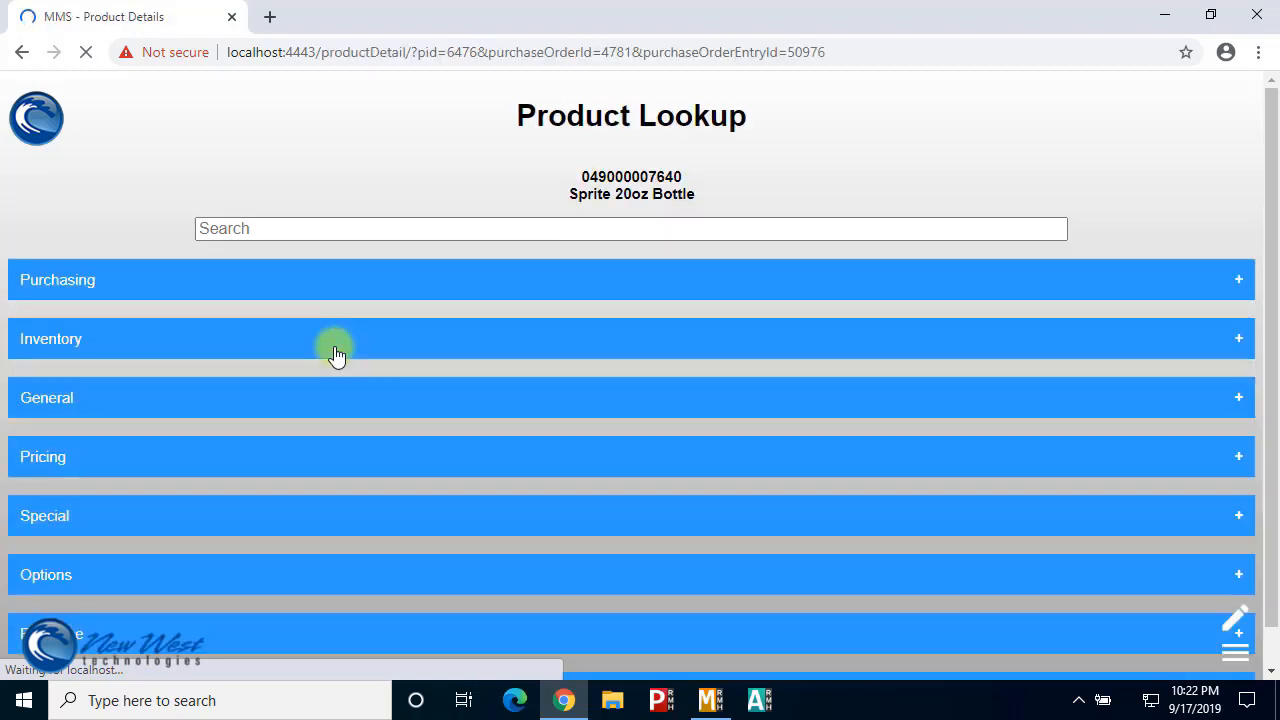
{"action": "left_click", "coordinate": [336, 345]}
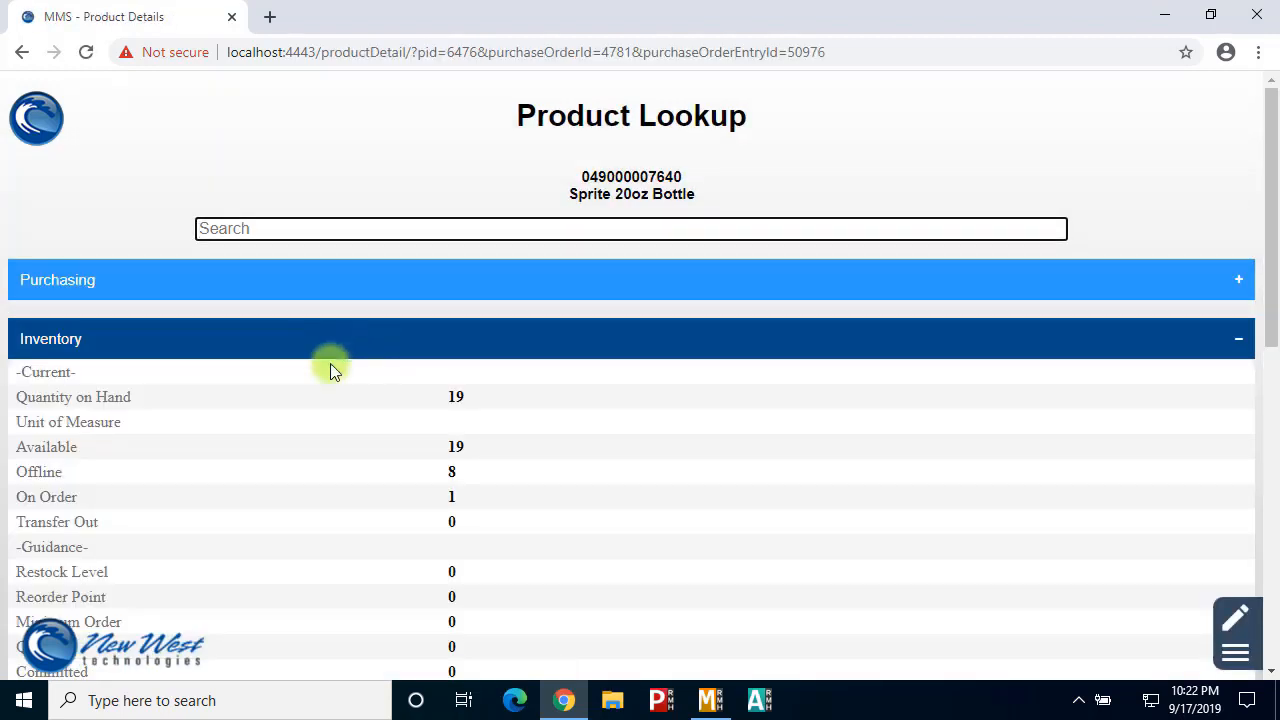
{"action": "scroll", "coordinate": [330, 363], "scroll_direction": "down", "scroll_amount": 4}
{"action": "scroll", "coordinate": [330, 363], "scroll_direction": "down", "scroll_amount": 1}
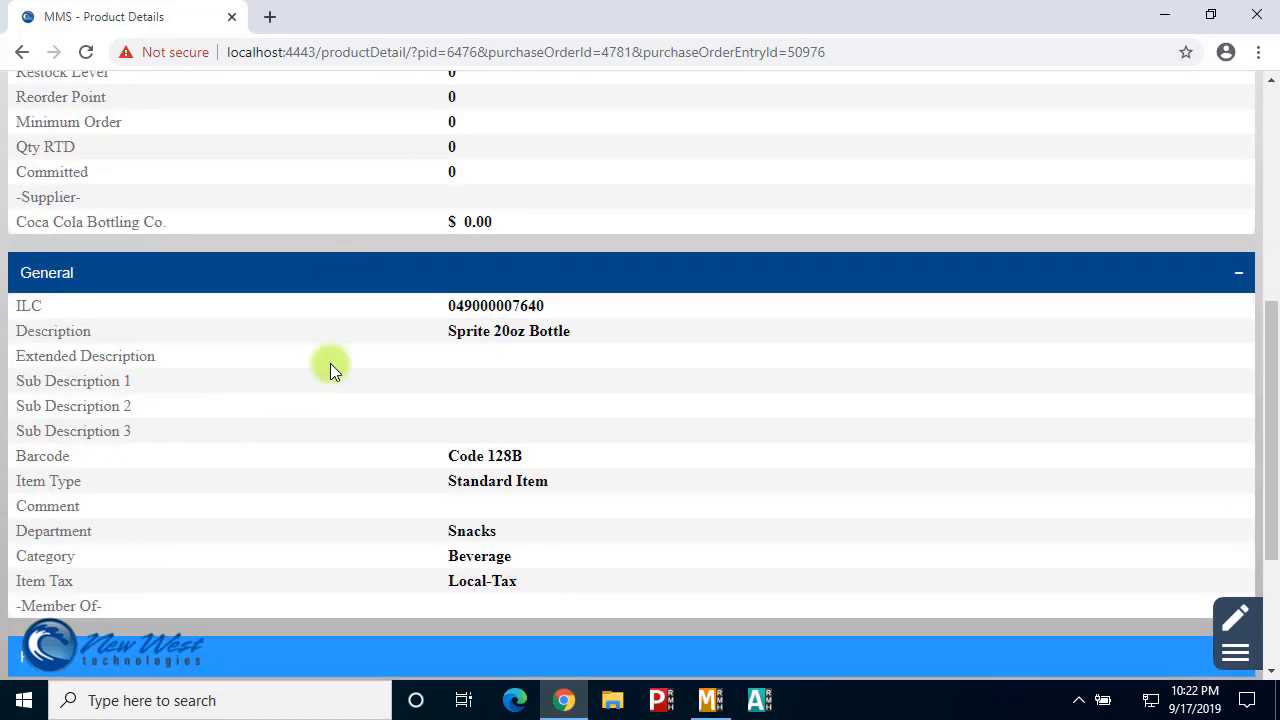
{"action": "scroll", "coordinate": [330, 363], "scroll_direction": "down", "scroll_amount": 3}
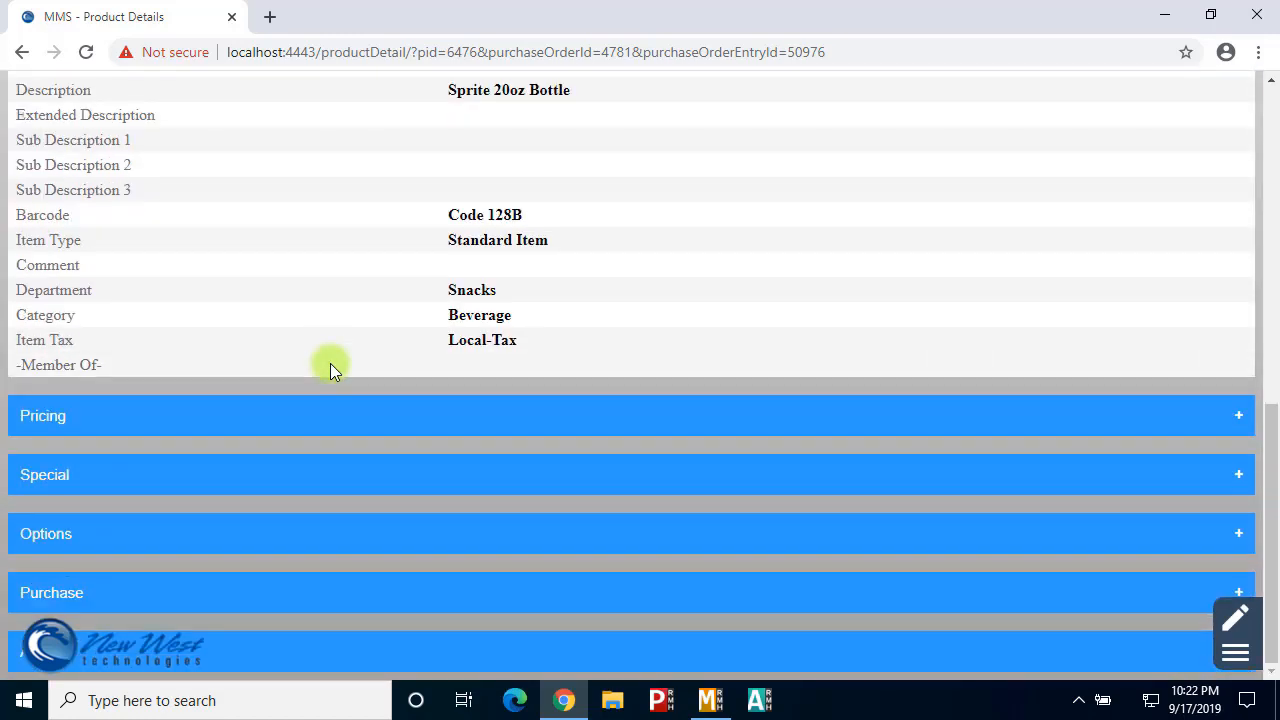
{"action": "left_click", "coordinate": [240, 645]}
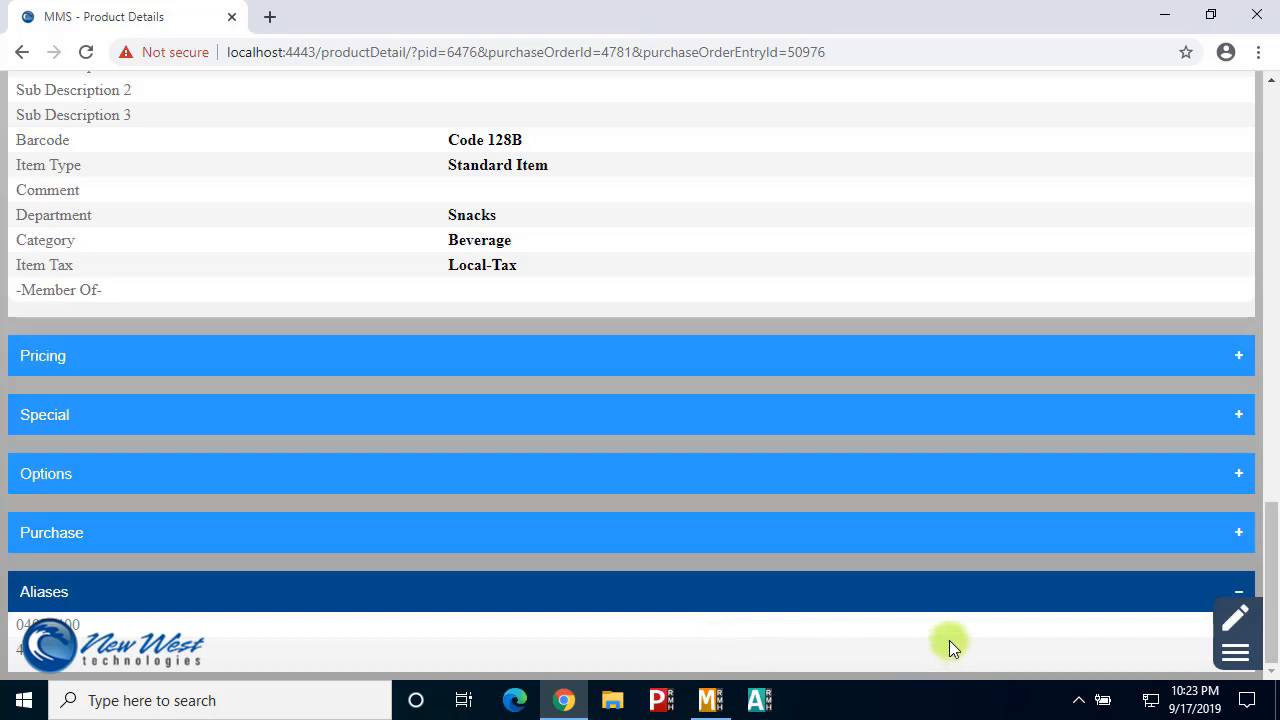
Add the alias SPRITE to the Sprite 20oz Bottle product and finish editing its details
{"action": "left_click", "coordinate": [1238, 620]}
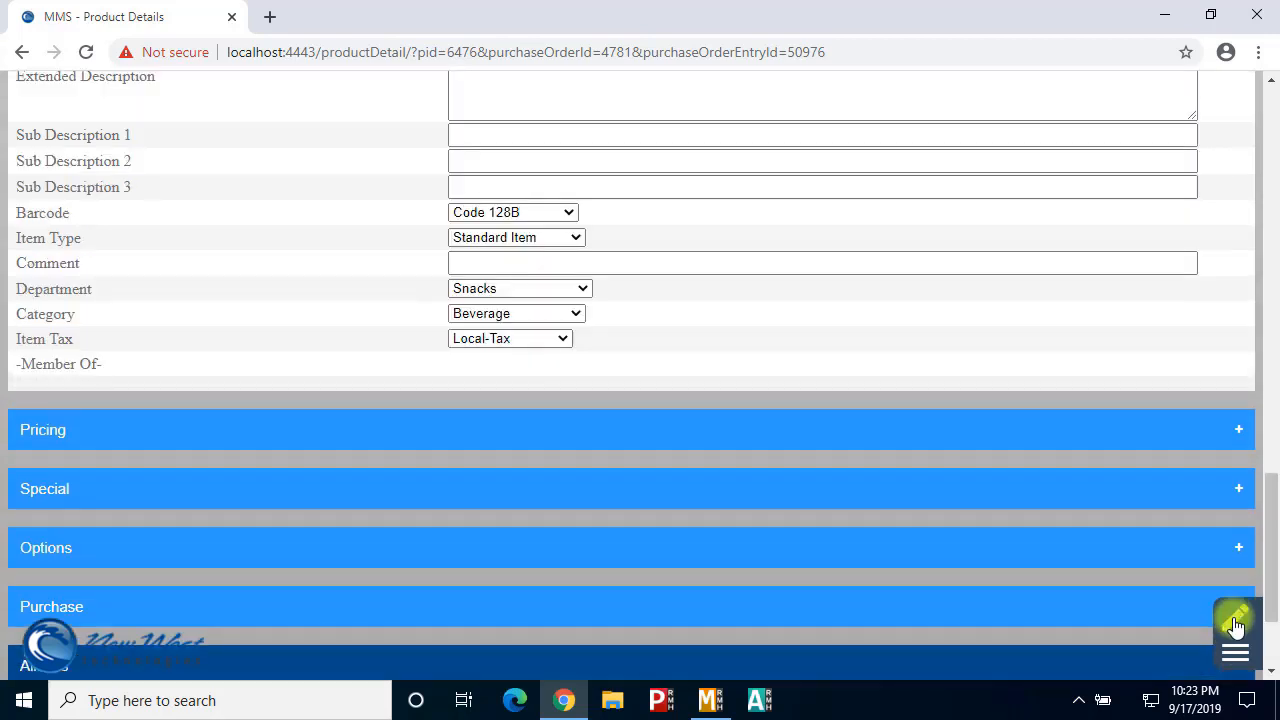
{"action": "scroll", "coordinate": [263, 549], "scroll_direction": "down", "scroll_amount": 2}
{"action": "left_click", "coordinate": [655, 632]}
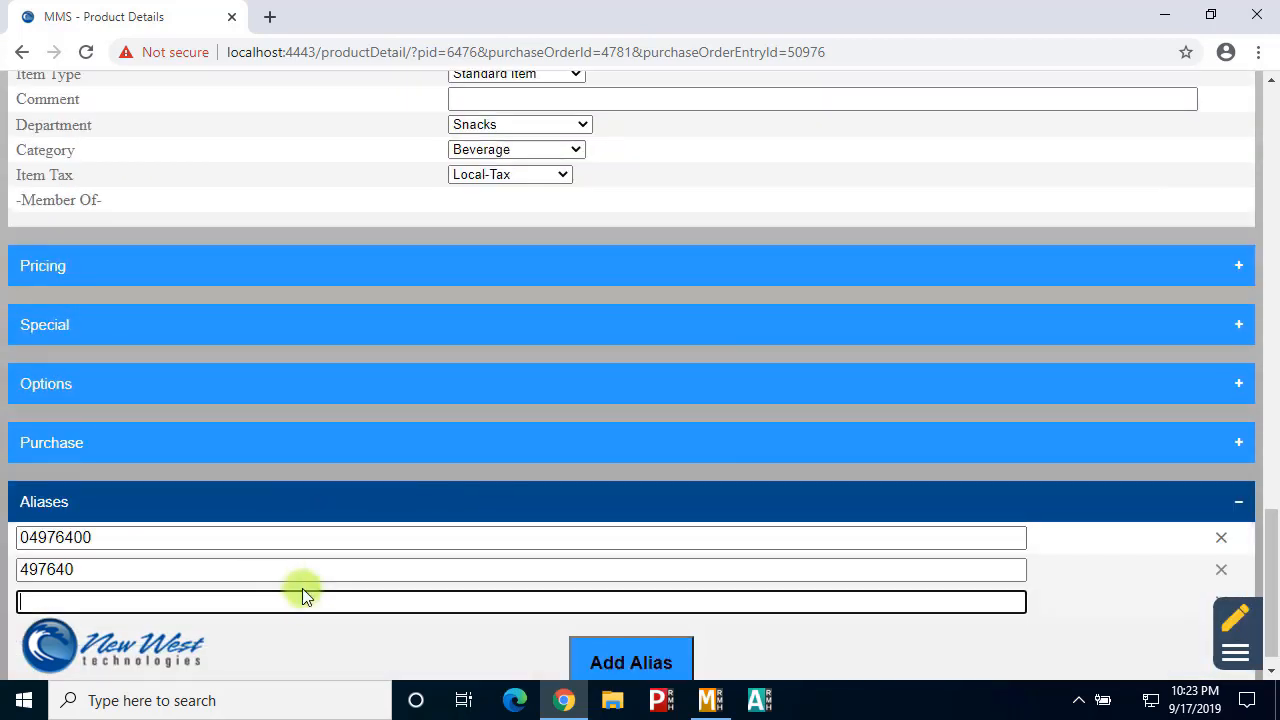
{"action": "type", "text": "SPRITE"}
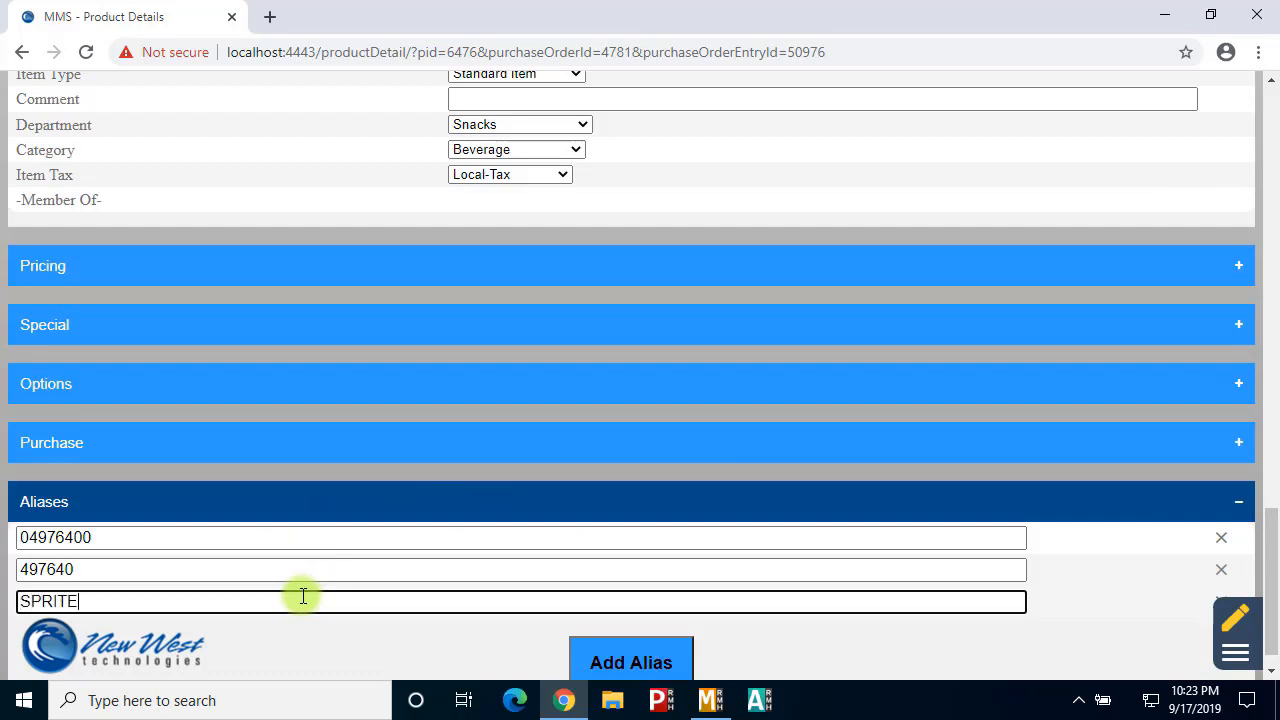
{"action": "key", "text": "Return"}
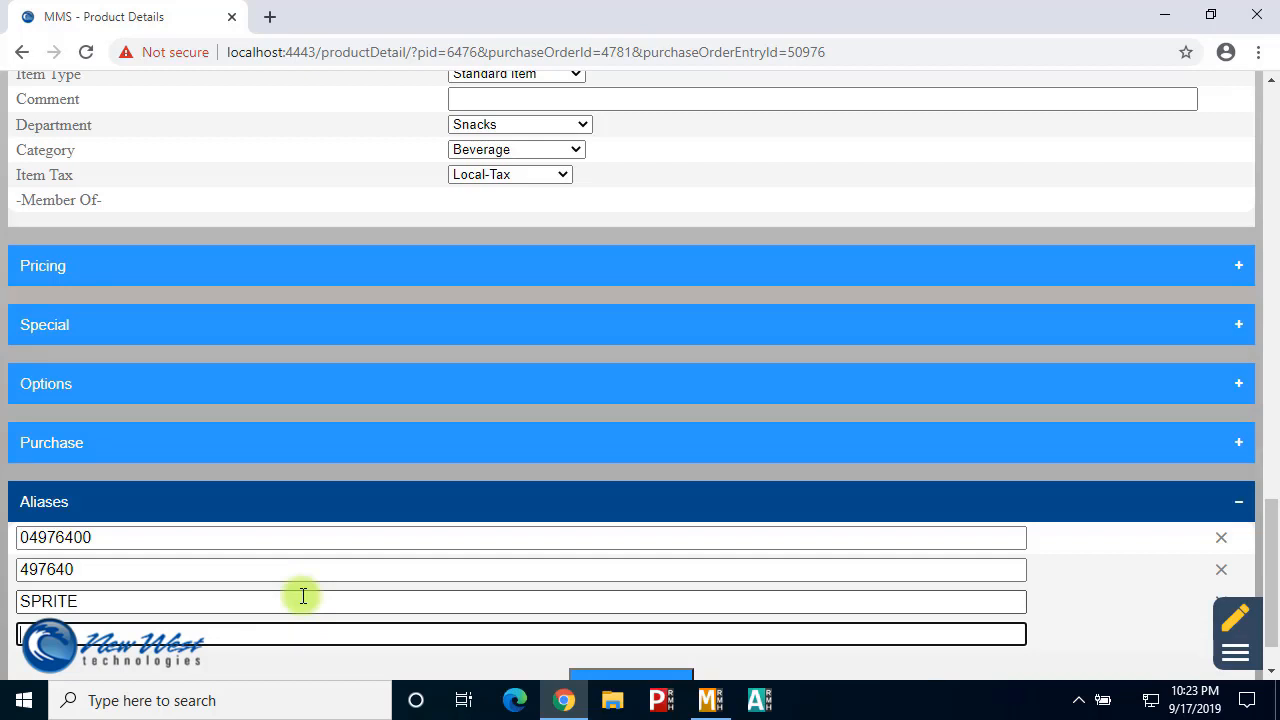
{"action": "left_click", "coordinate": [1239, 626]}
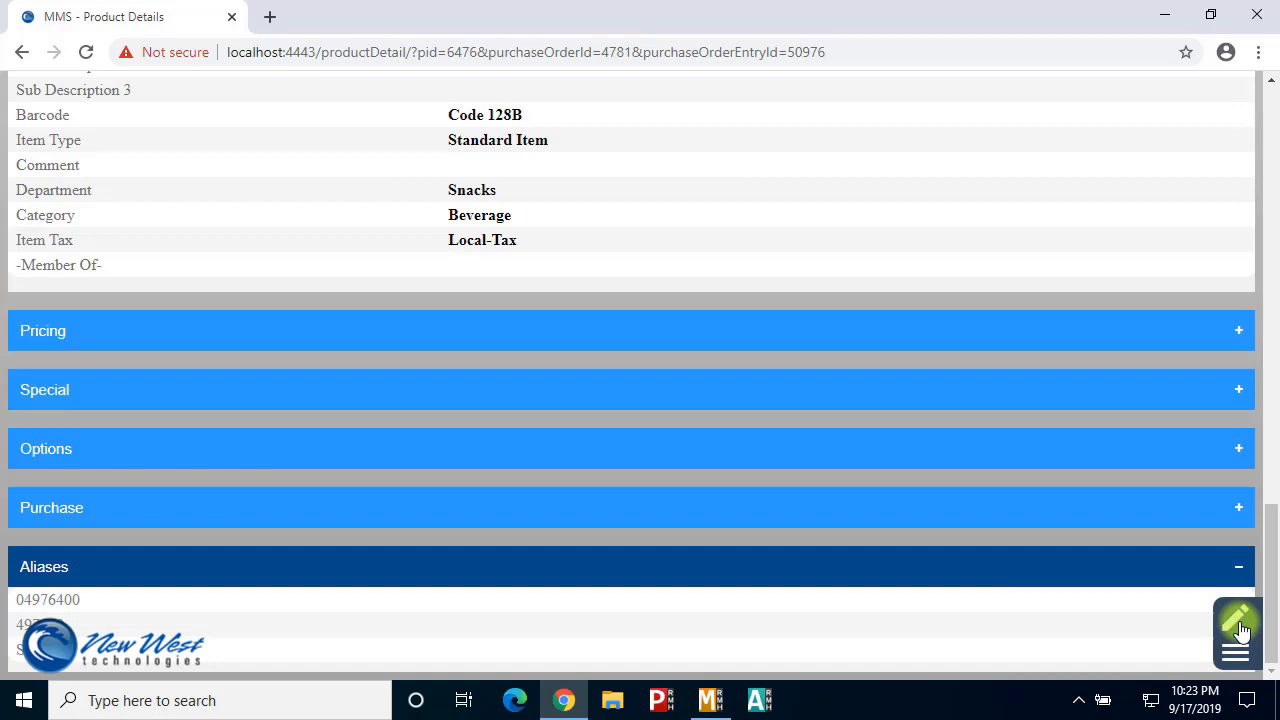
Leave the product details for the lists and open the Coca Cola Bottling Co. purchase order
{"action": "left_click", "coordinate": [1238, 657]}
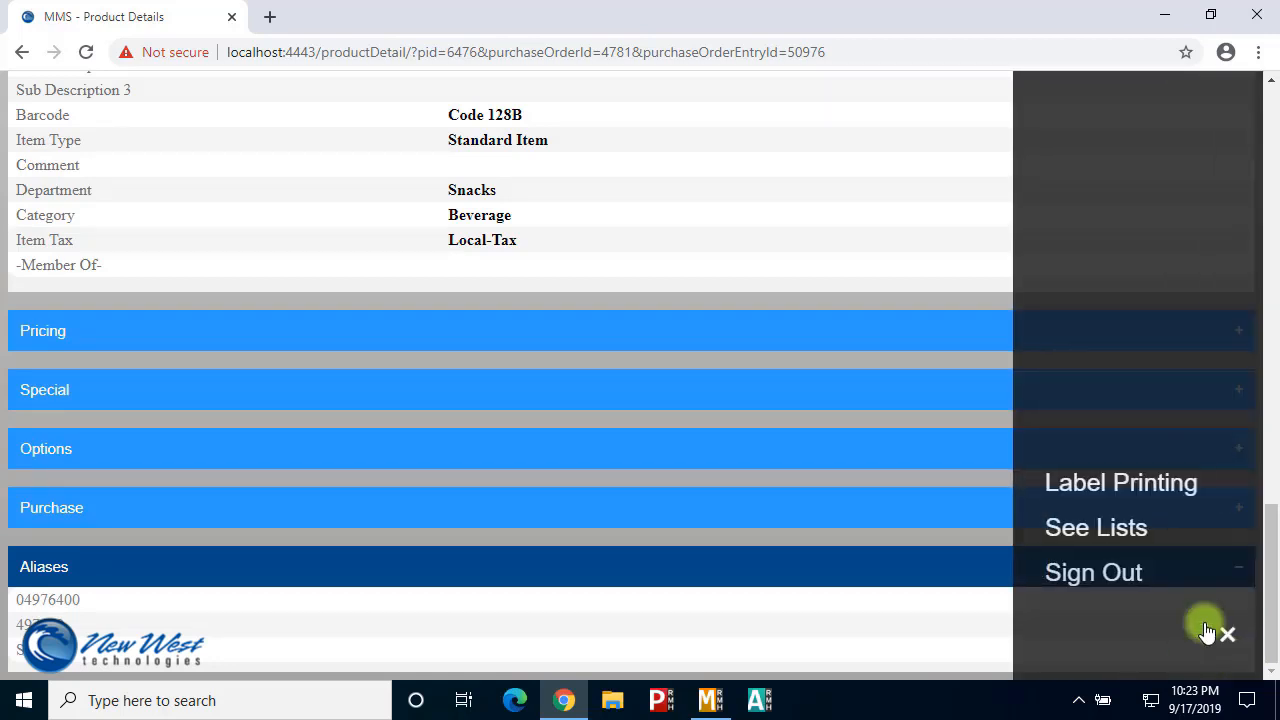
{"action": "left_click", "coordinate": [1131, 527]}
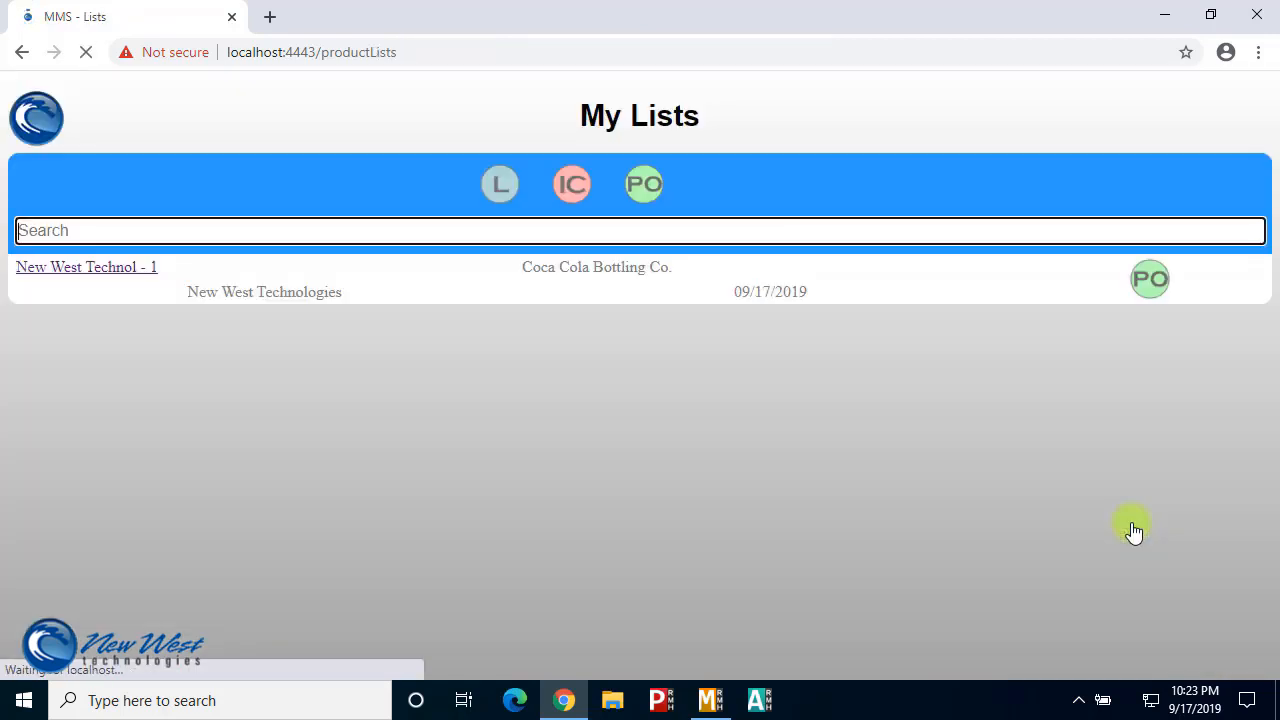
{"action": "left_click", "coordinate": [130, 271]}
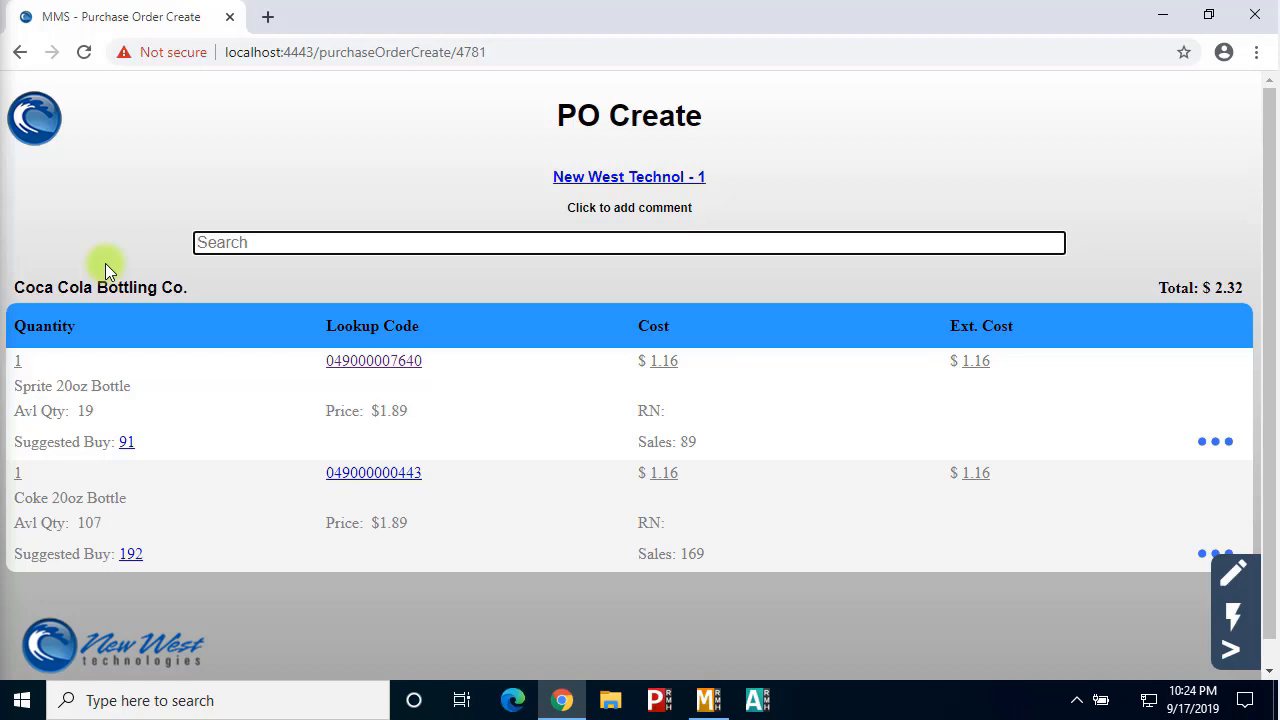
Expand the suggested buy and sales history of the Sprite and Coke entries, review them, and collapse both
{"action": "left_click", "coordinate": [1215, 441]}
{"action": "scroll", "coordinate": [1210, 455], "scroll_direction": "down", "scroll_amount": 2}
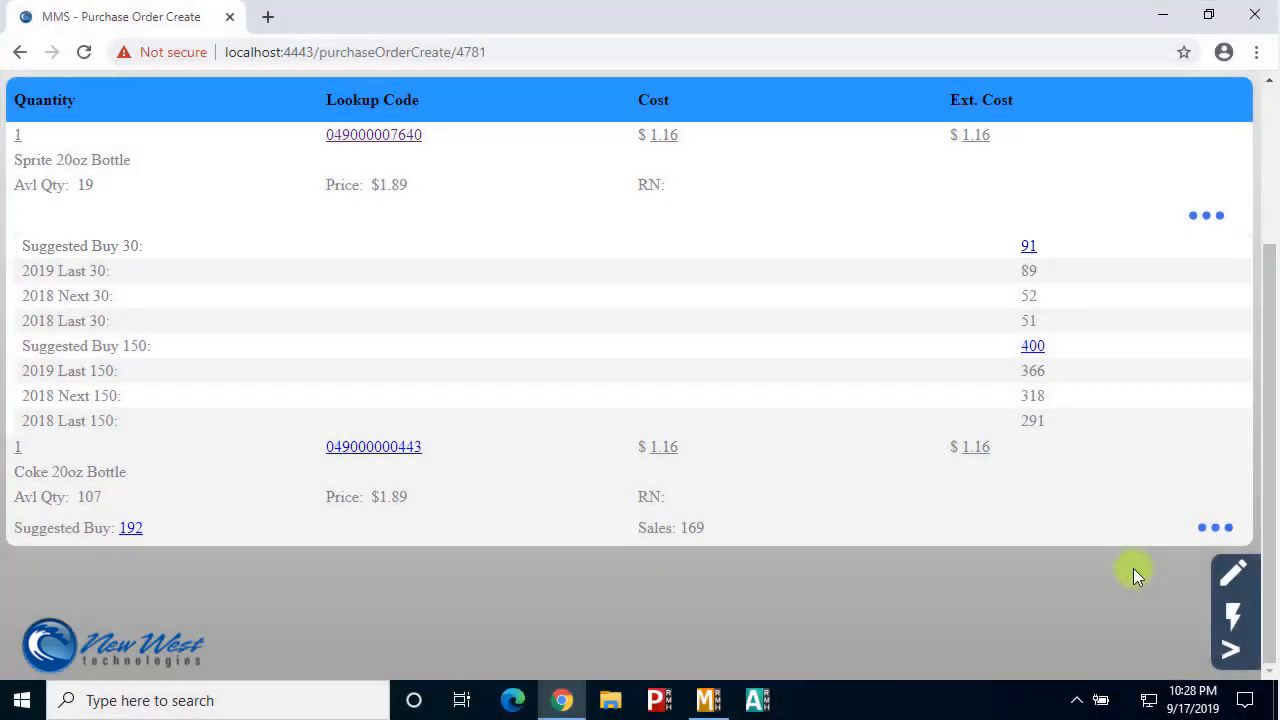
{"action": "left_click", "coordinate": [1215, 527]}
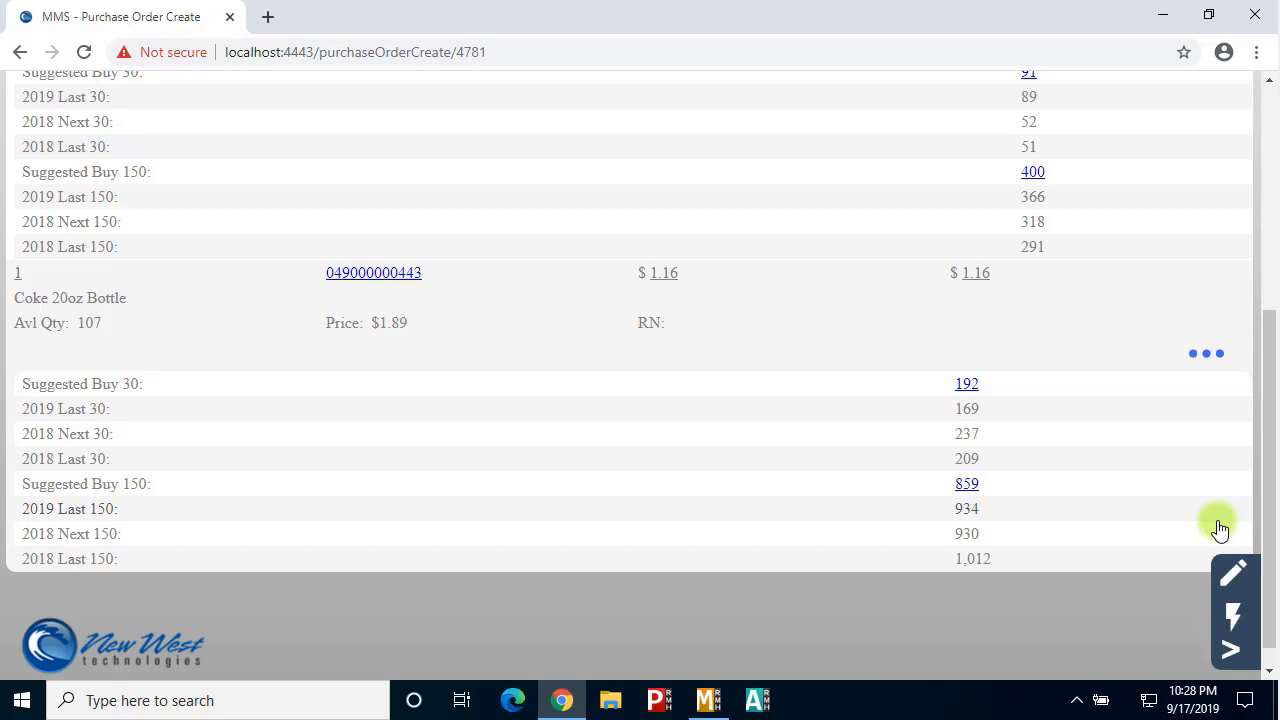
{"action": "scroll", "coordinate": [1200, 527], "scroll_direction": "up", "scroll_amount": 2}
{"action": "left_click", "coordinate": [1200, 551]}
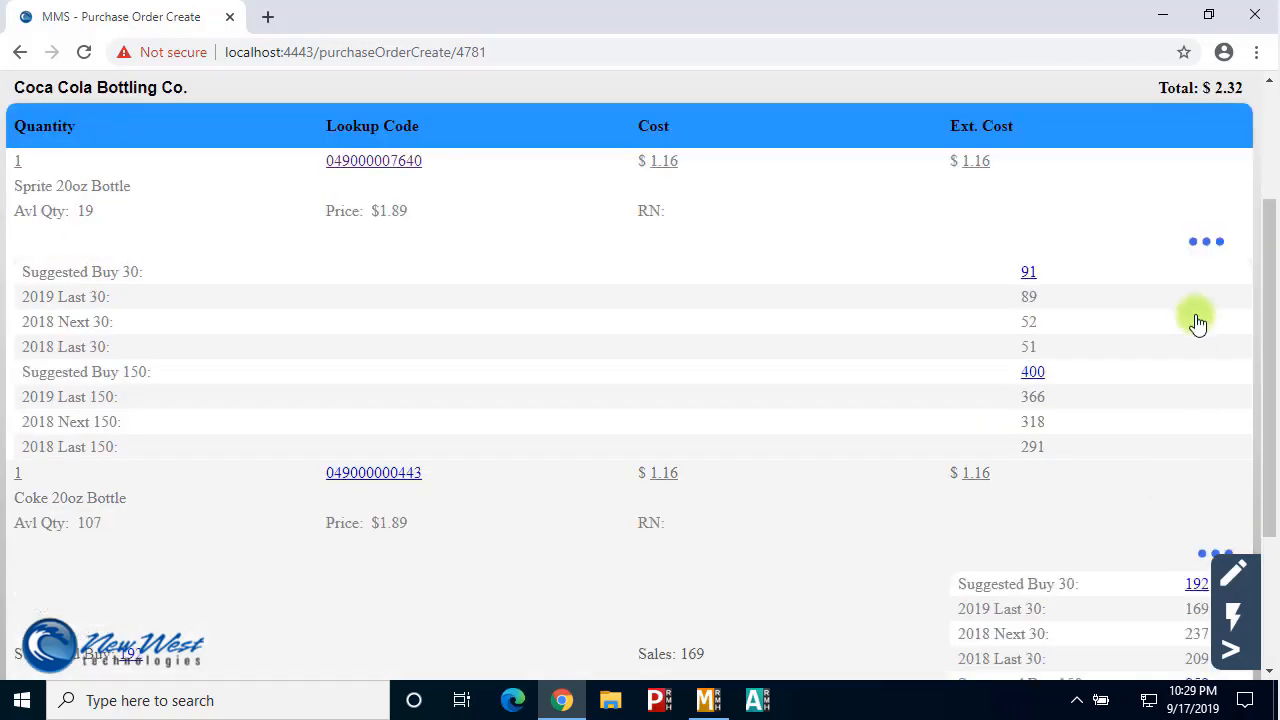
{"action": "left_click", "coordinate": [1203, 250]}
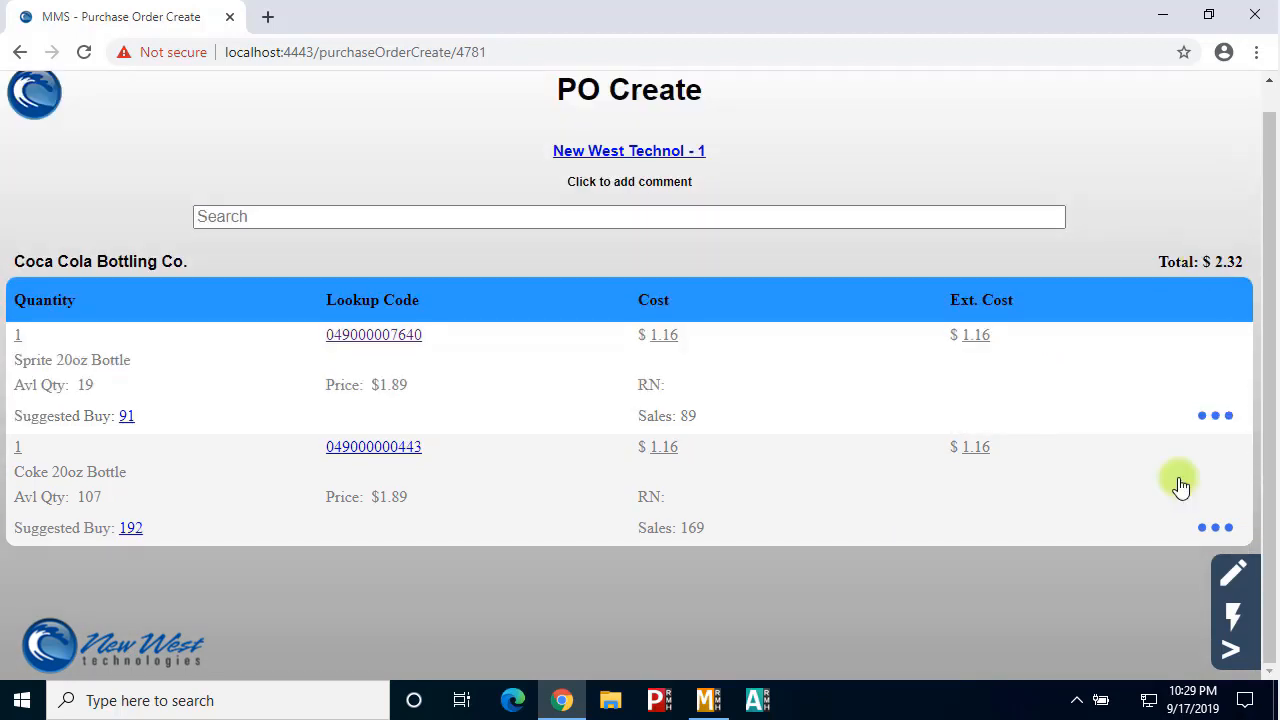
Set the order quantity of Sprite 20oz Bottle to 20
{"action": "left_click", "coordinate": [38, 332]}
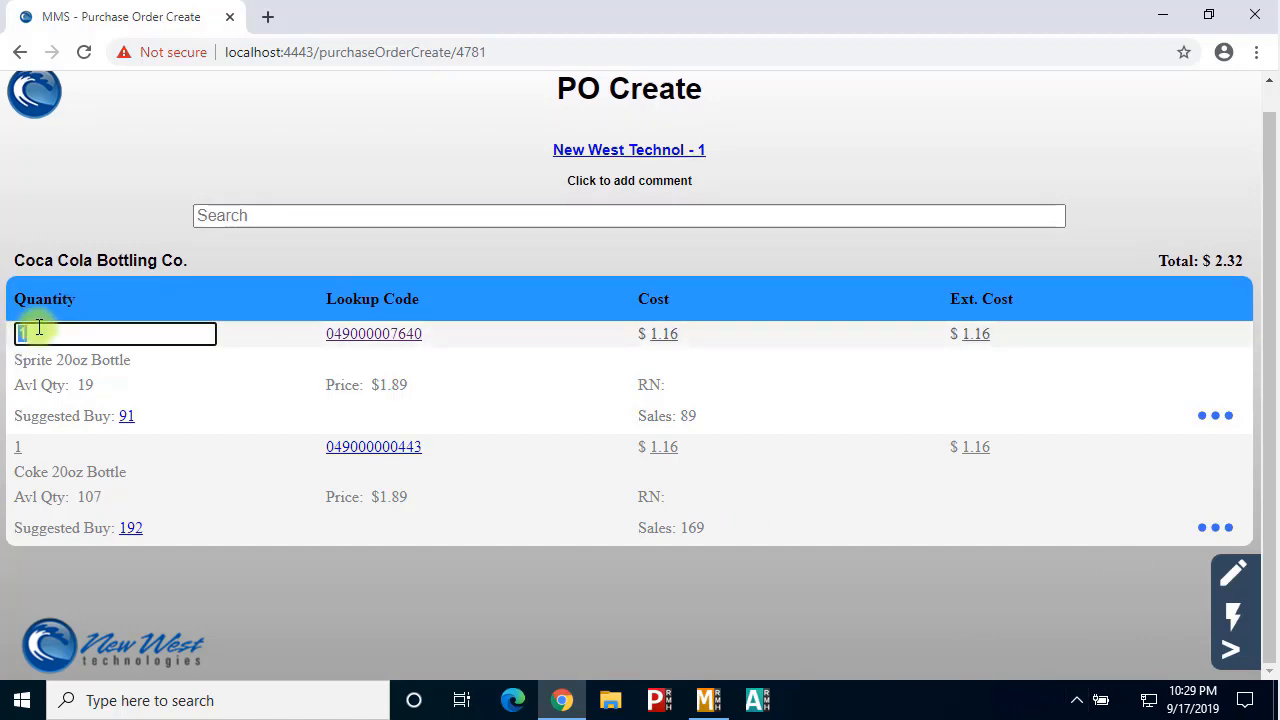
{"action": "type", "text": "20"}
{"action": "key", "text": "Return"}
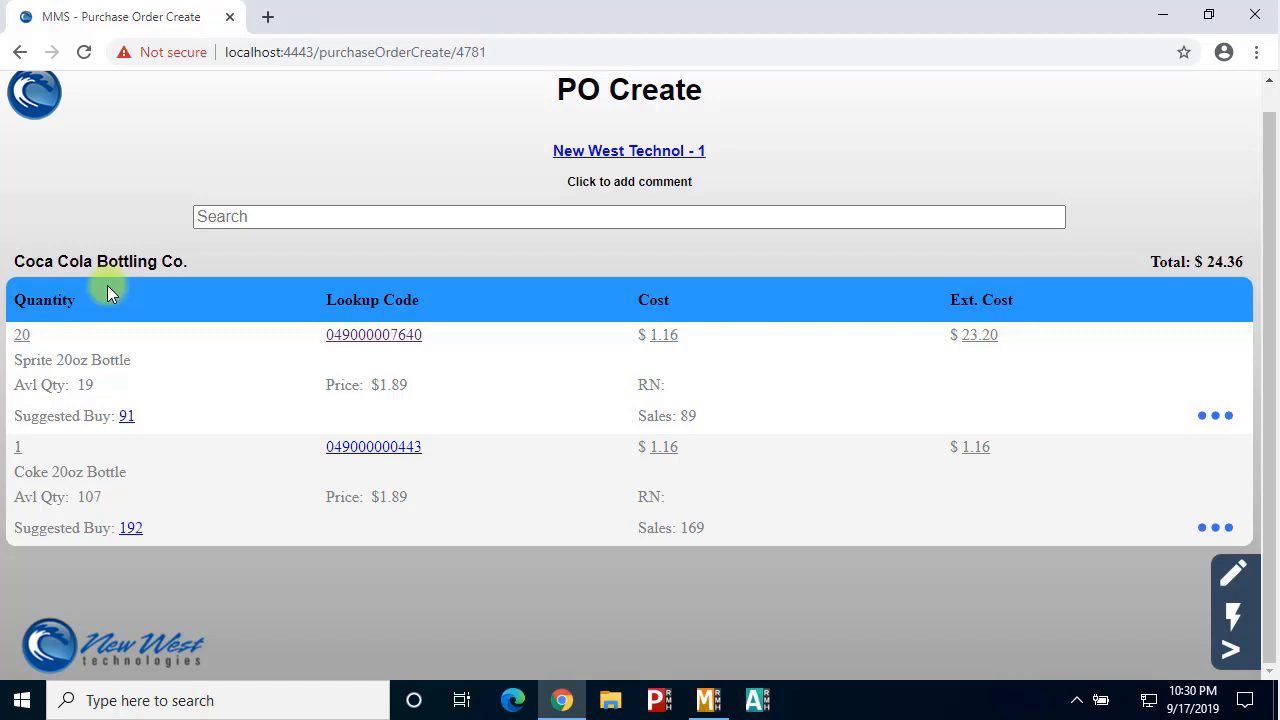
Apply the BuySuggested(30) quantities to all purchase order entries and refresh the page to update the total
{"action": "left_click", "coordinate": [1230, 652]}
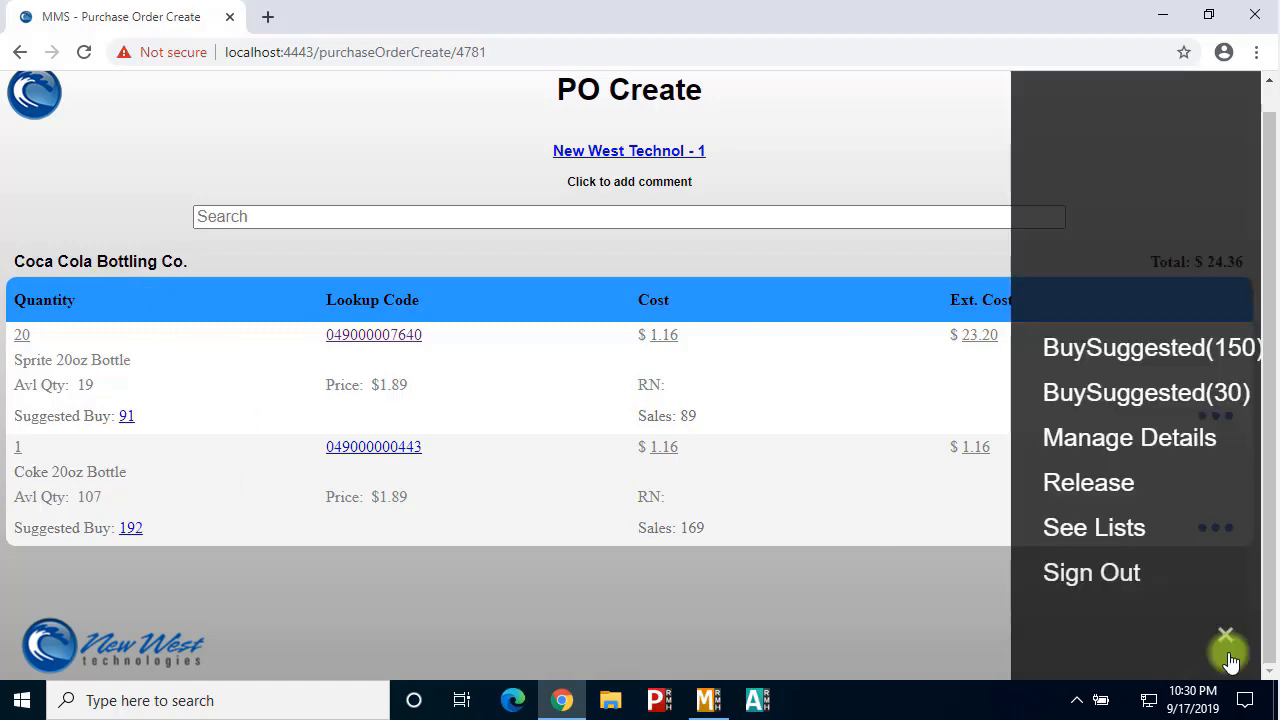
{"action": "left_click", "coordinate": [1147, 394]}
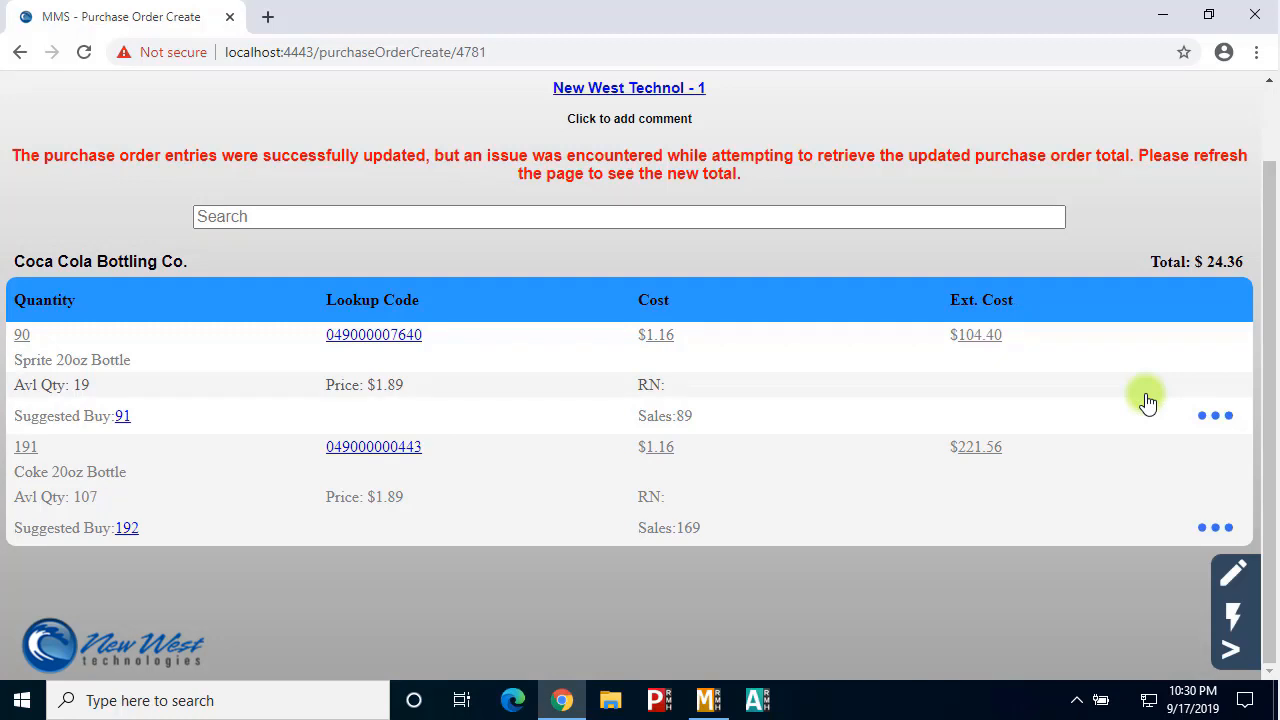
{"action": "left_click", "coordinate": [86, 55]}
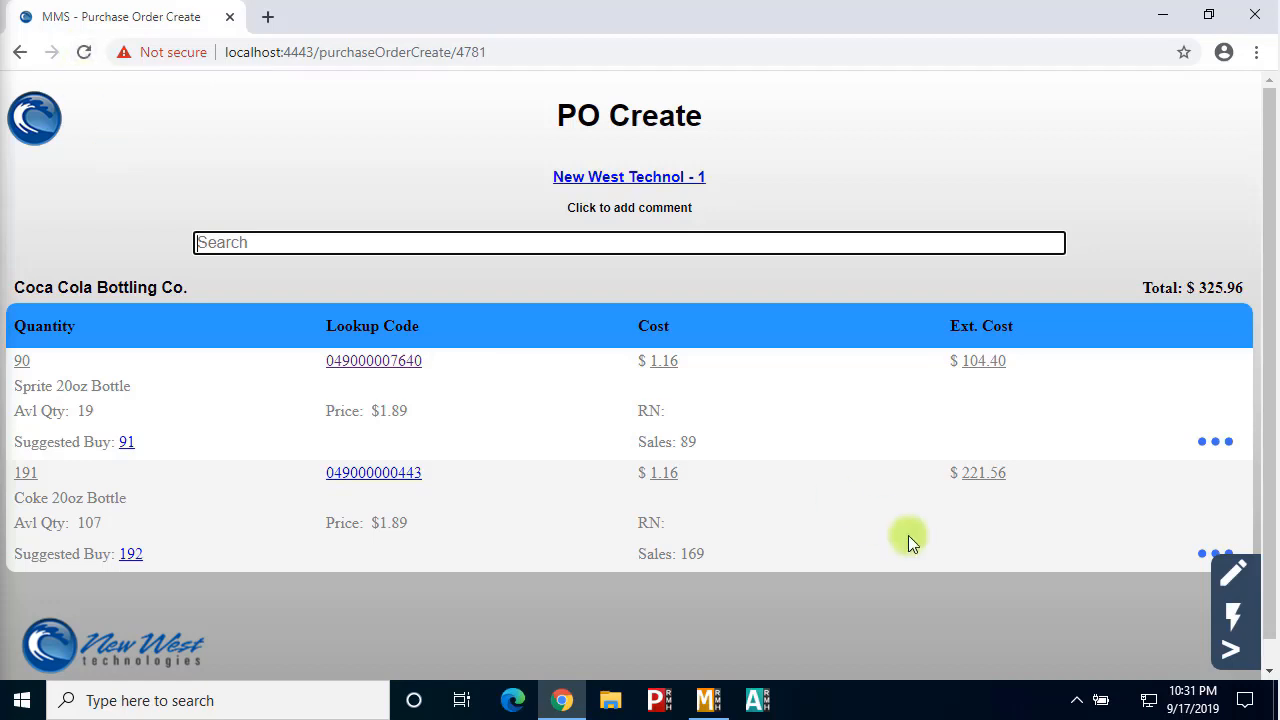
Release the purchase order for receiving
{"action": "left_click", "coordinate": [1230, 648]}
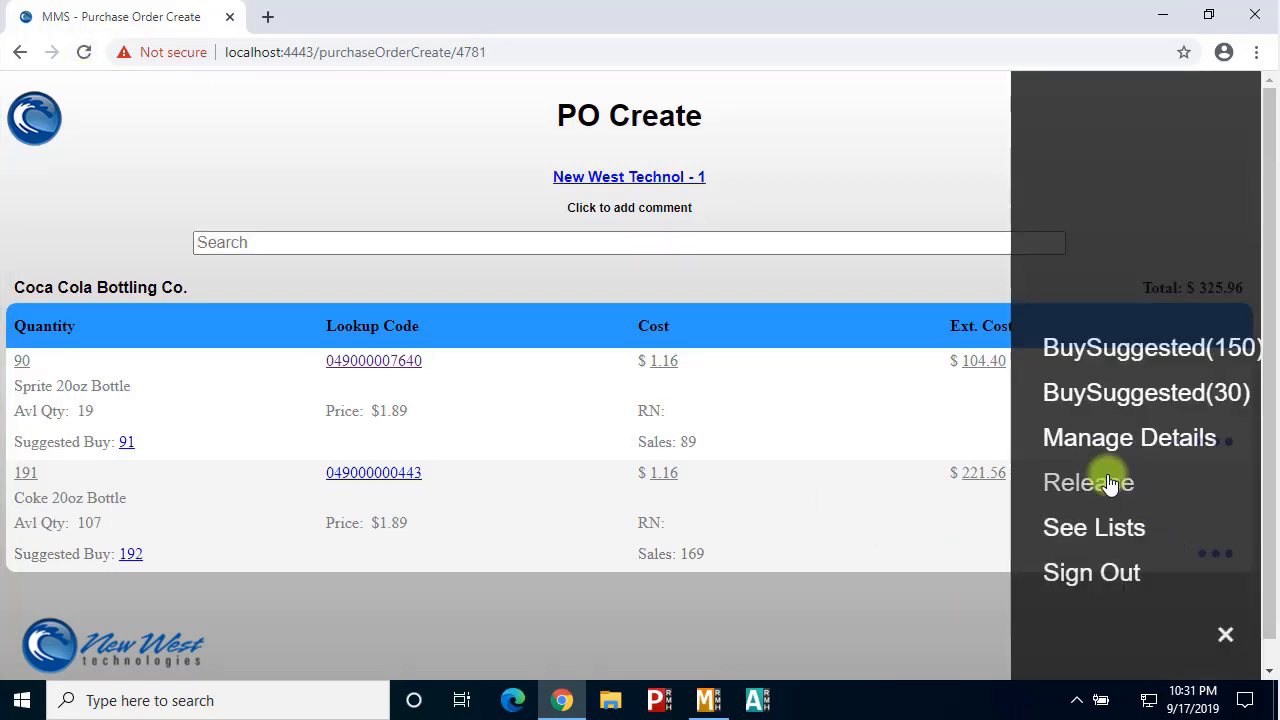
{"action": "left_click", "coordinate": [1110, 484]}
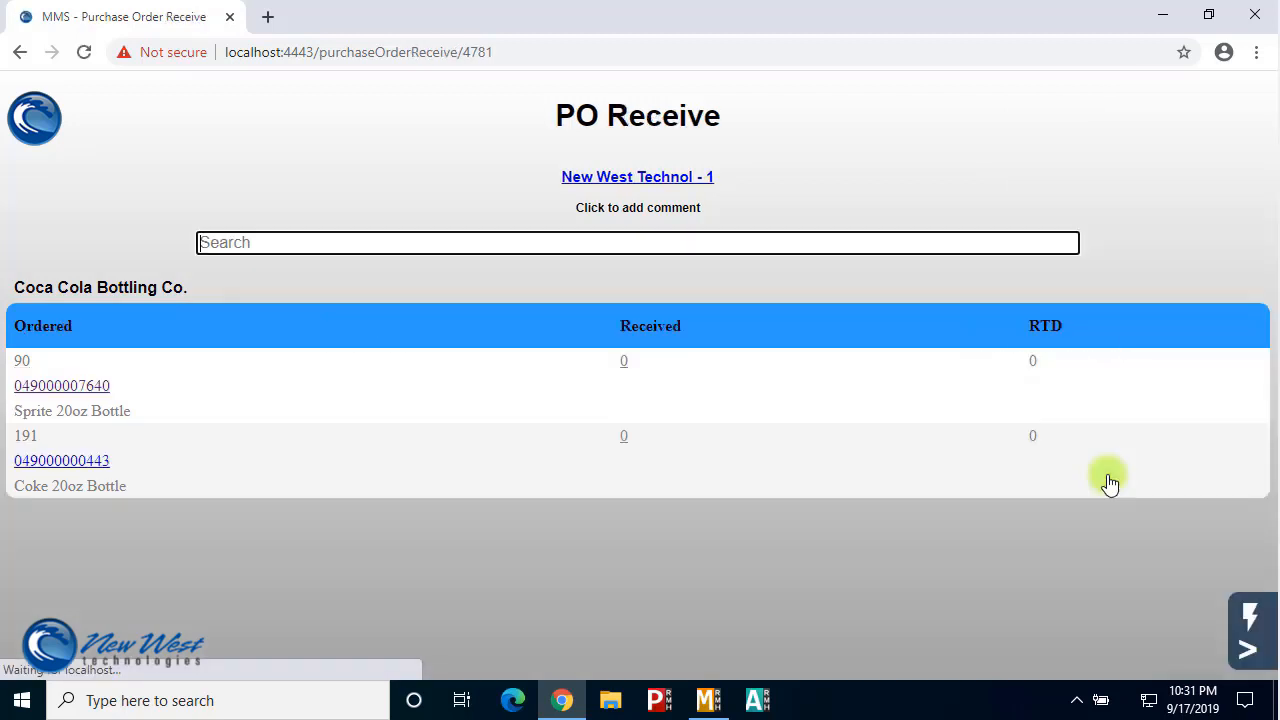
Go to the product lists, reopen the New West Technol - 1 purchase order for receiving, and view its available actions
{"action": "left_click", "coordinate": [1246, 648]}
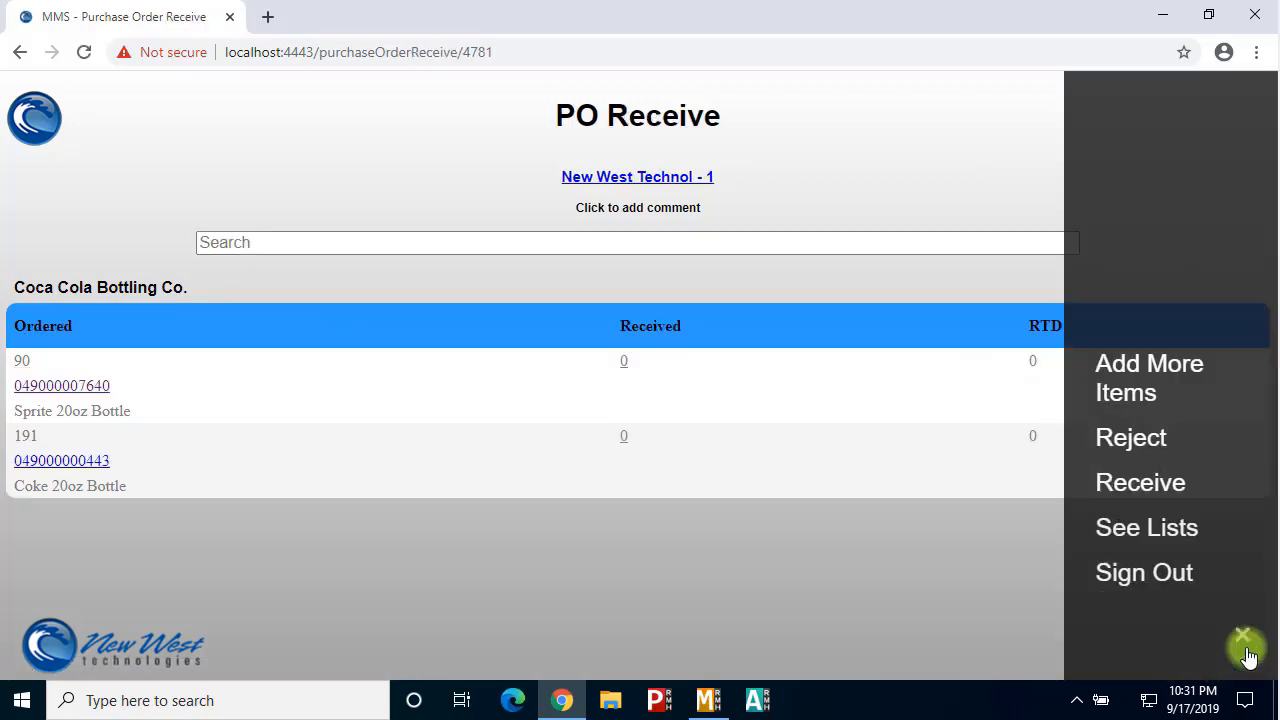
{"action": "left_click", "coordinate": [1120, 540]}
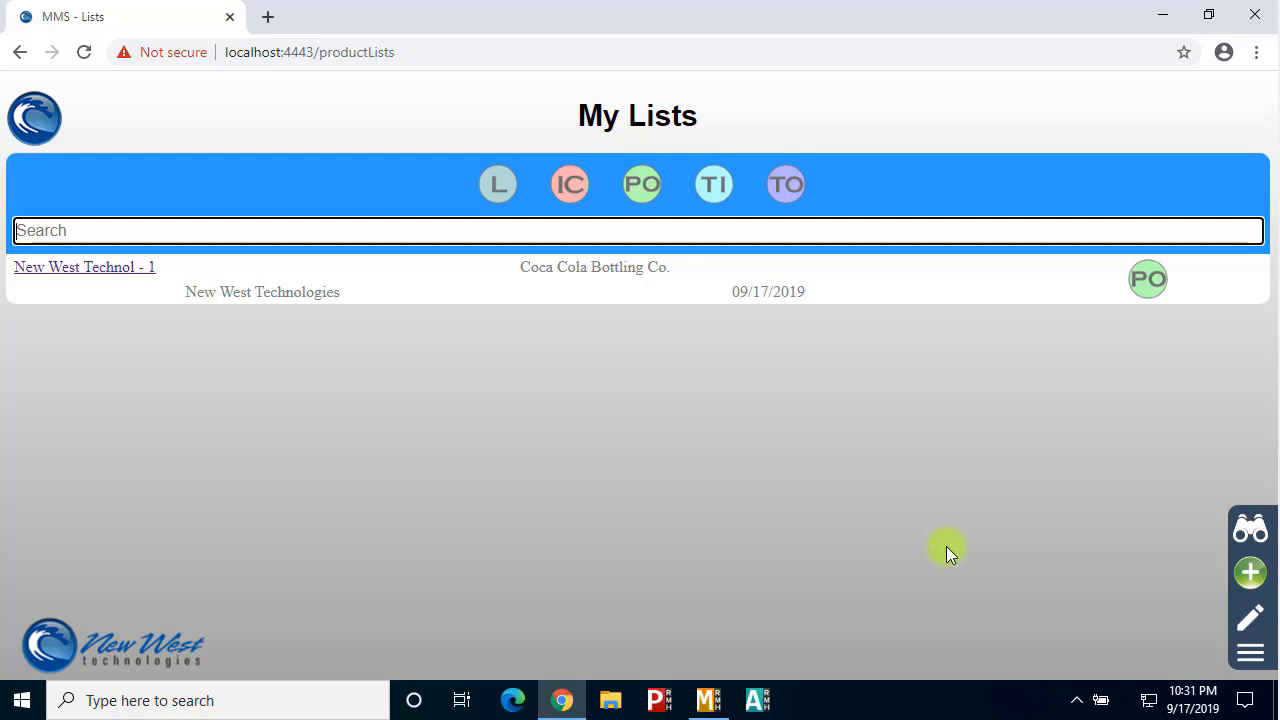
{"action": "left_click", "coordinate": [120, 272]}
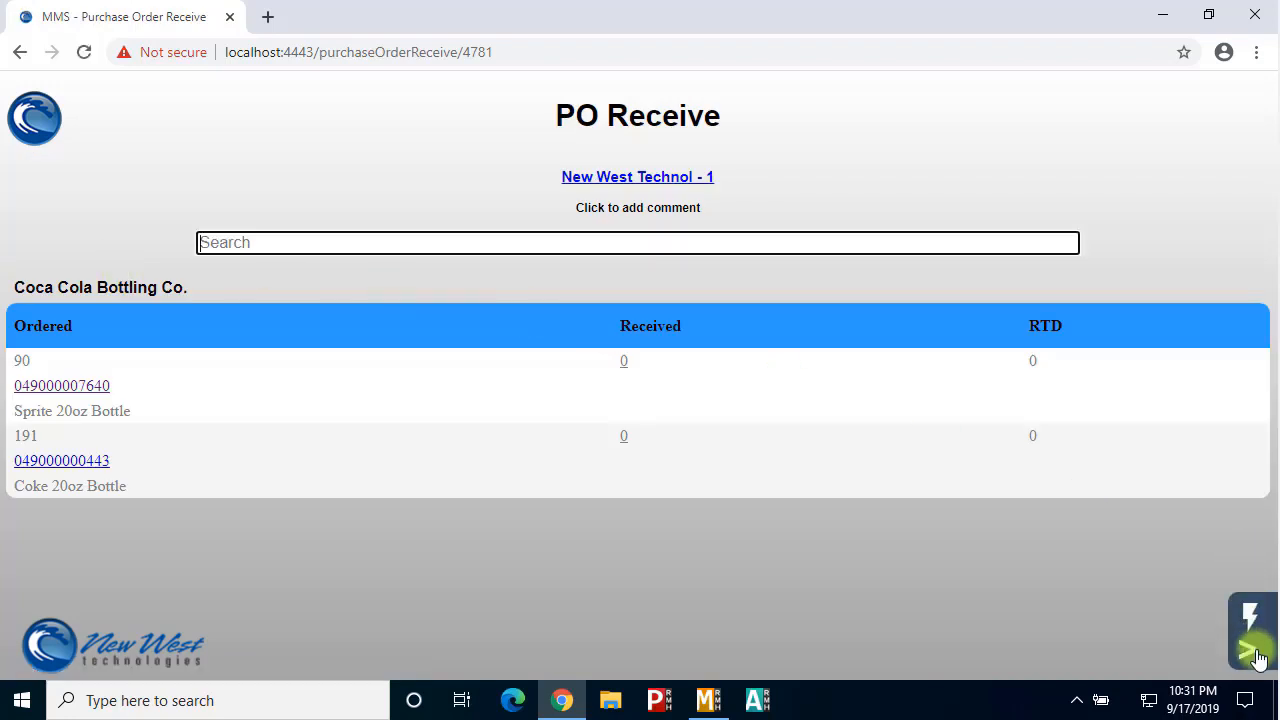
{"action": "left_click", "coordinate": [1256, 652]}
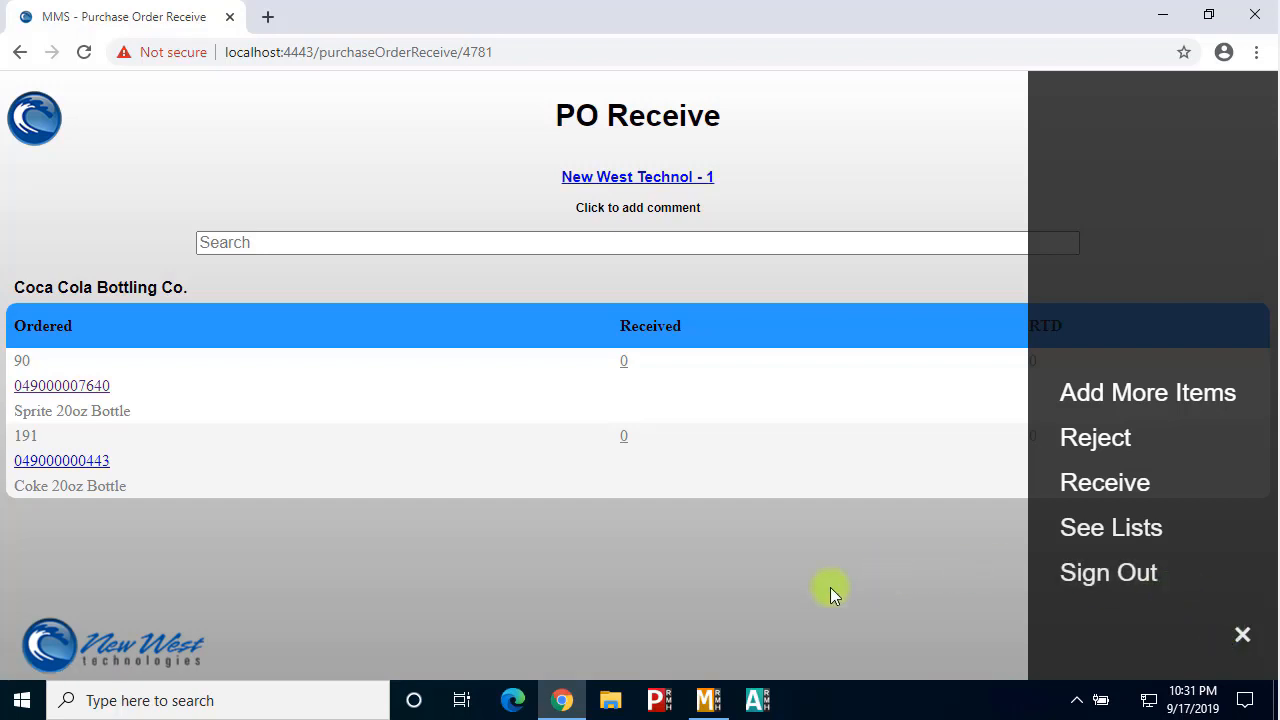
{"action": "left_click", "coordinate": [830, 587]}
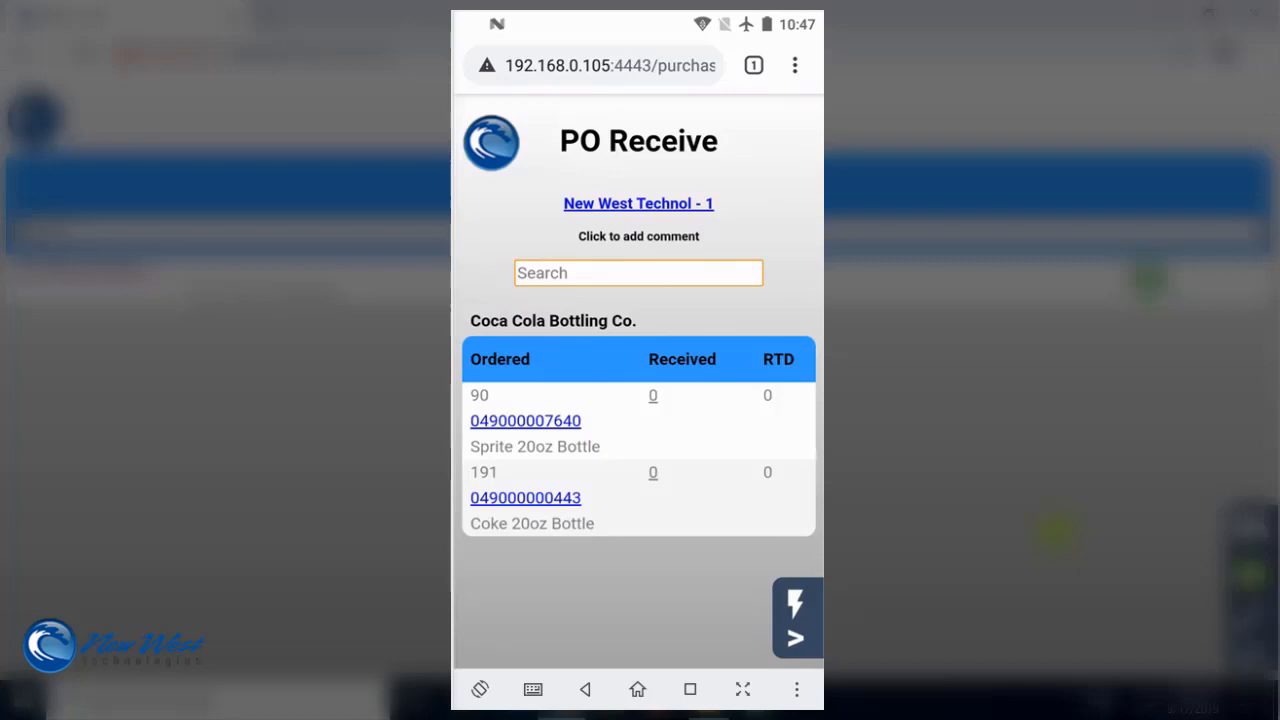
{"action": "type", "text": "049000007640"}
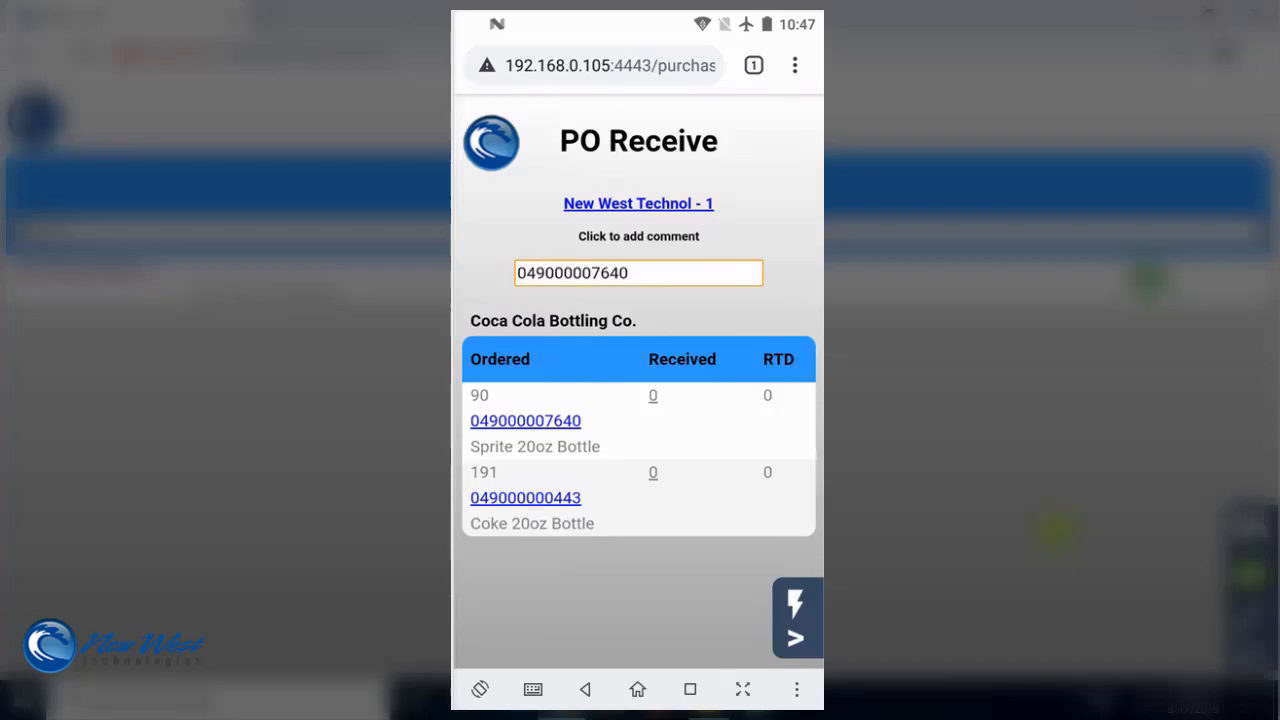
{"action": "key", "text": "Return"}
{"action": "type", "text": "90"}
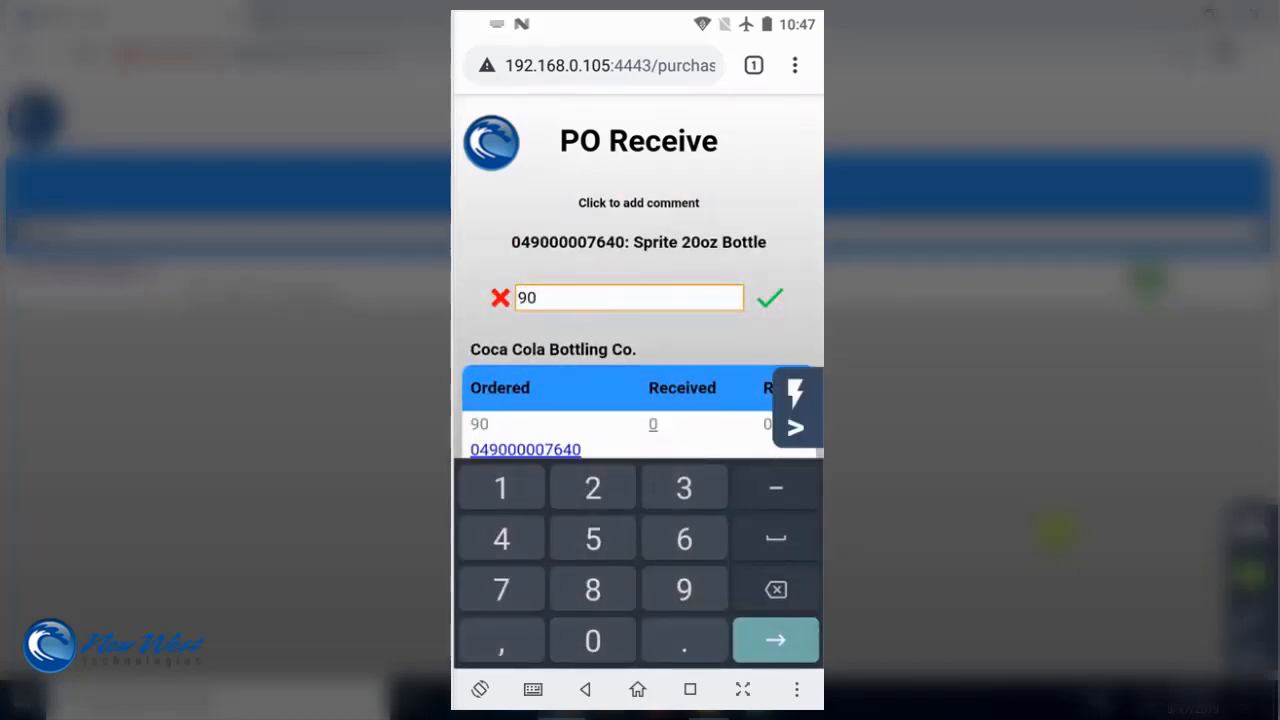
{"action": "key", "text": "Return"}
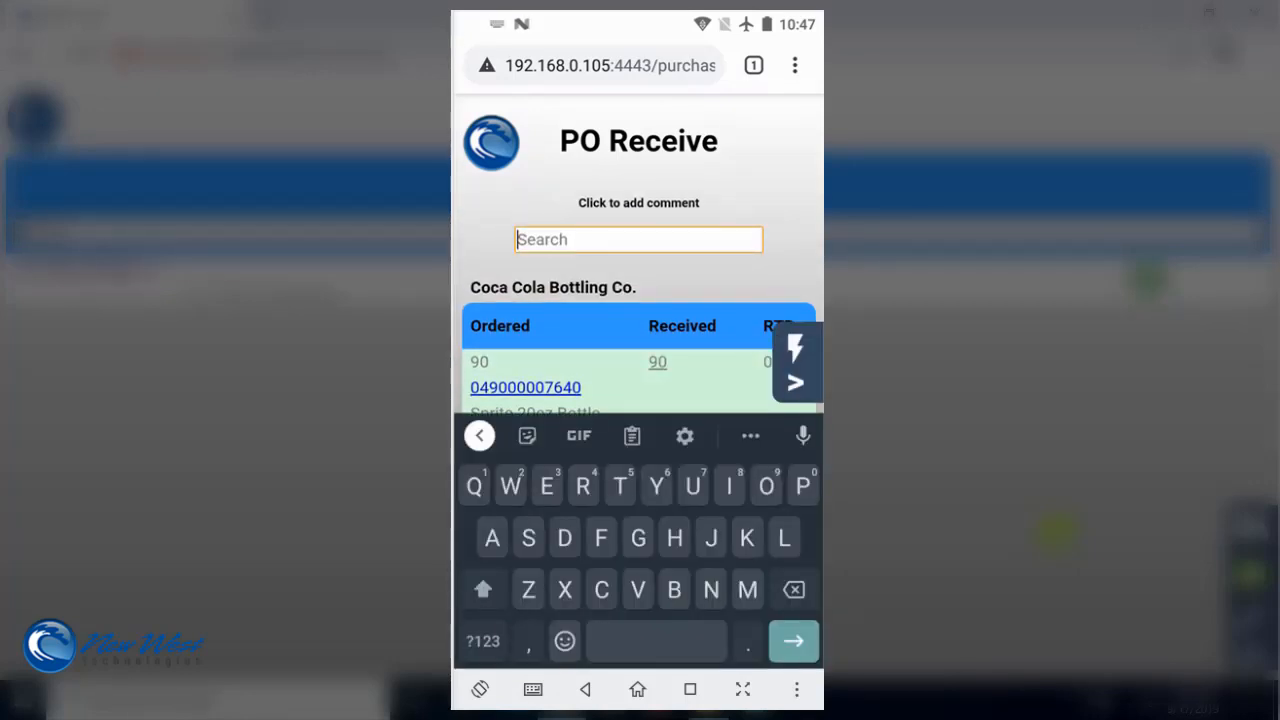
{"action": "left_click", "coordinate": [796, 349]}
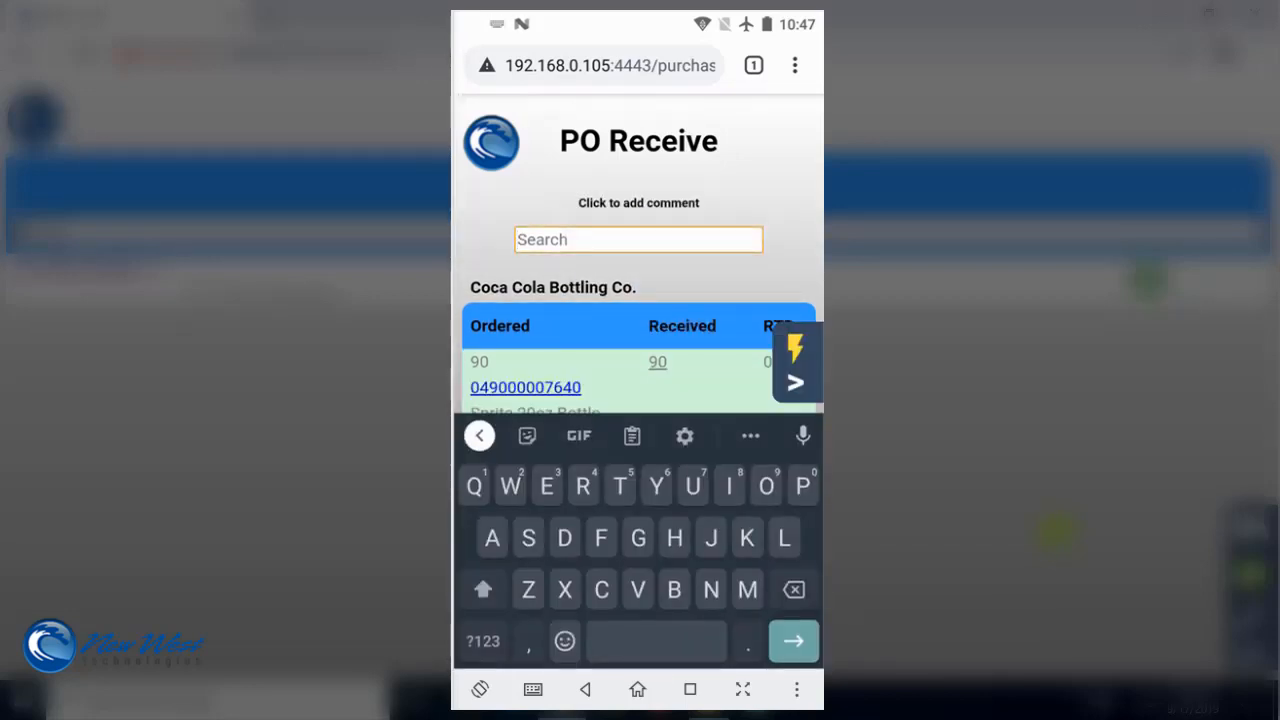
{"action": "type", "text": "049000000443"}
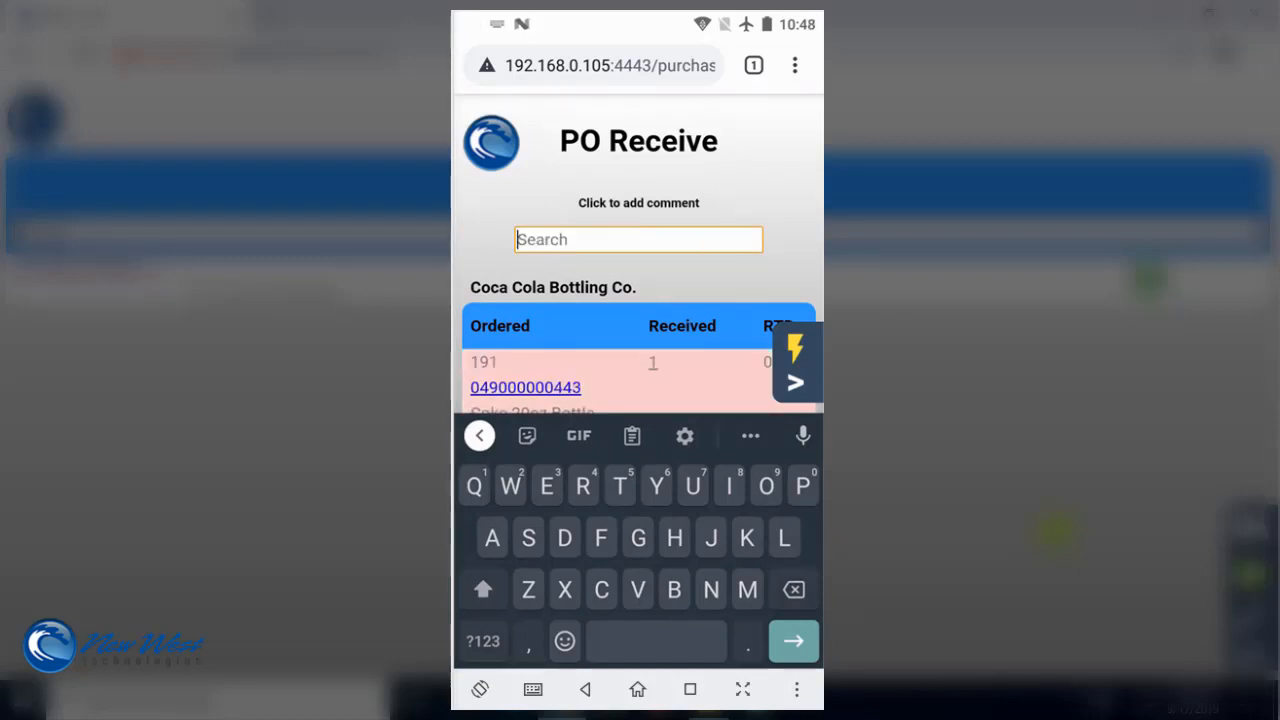
{"action": "type", "text": "049000000443"}
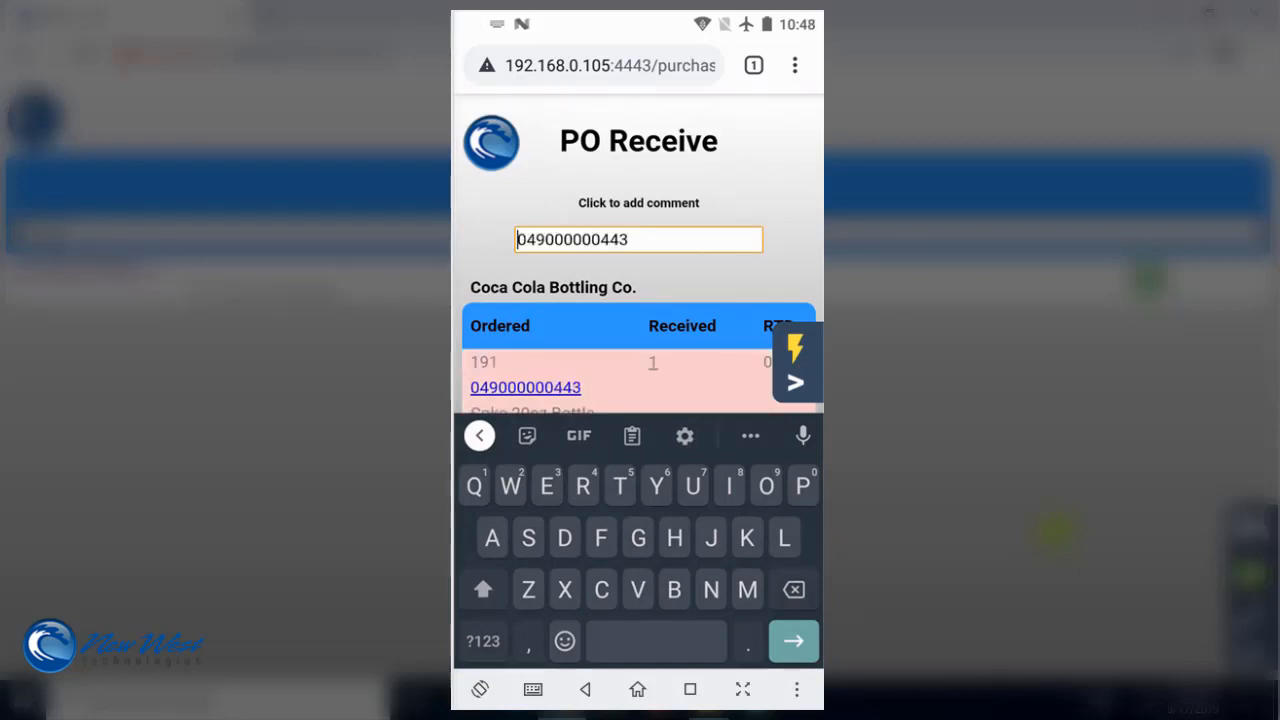
{"action": "key", "text": "Return"}
{"action": "type", "text": "049000000443"}
{"action": "key", "text": "Return"}
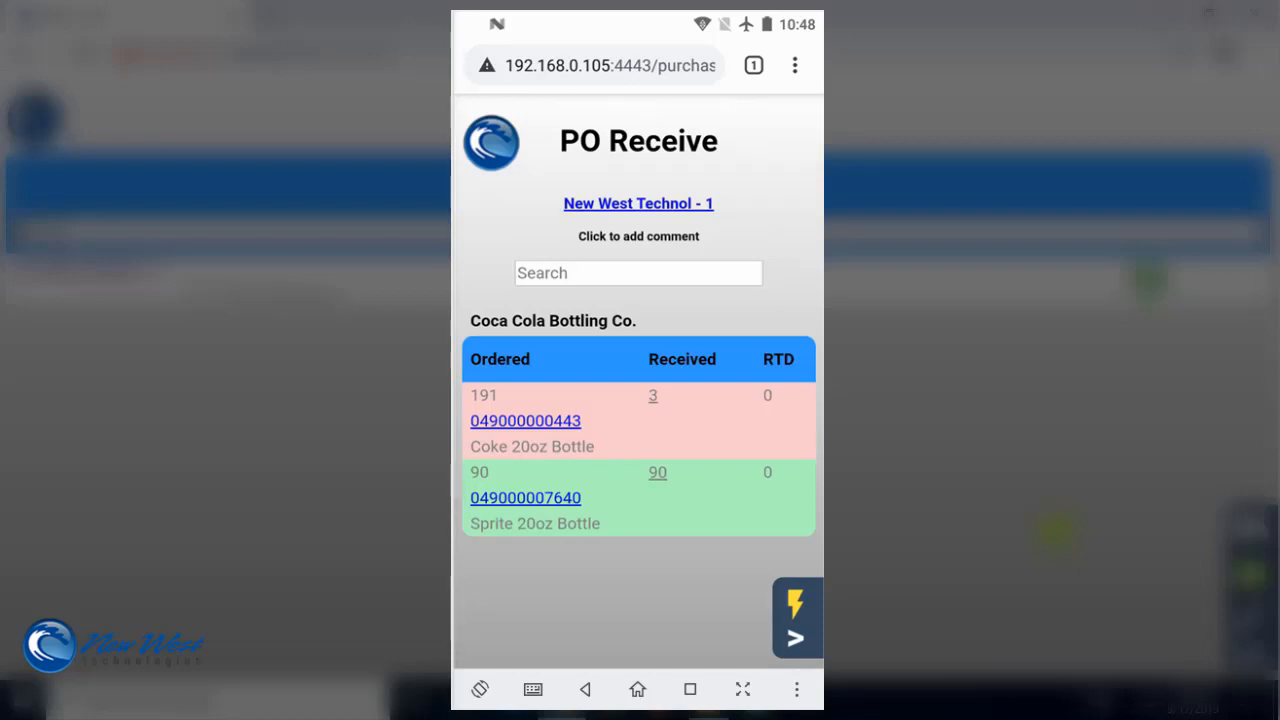
Set the received quantity to 95 for Sprite 20oz Bottle and 190 for Coke 20oz Bottle
{"action": "left_click", "coordinate": [657, 472]}
{"action": "type", "text": "95"}
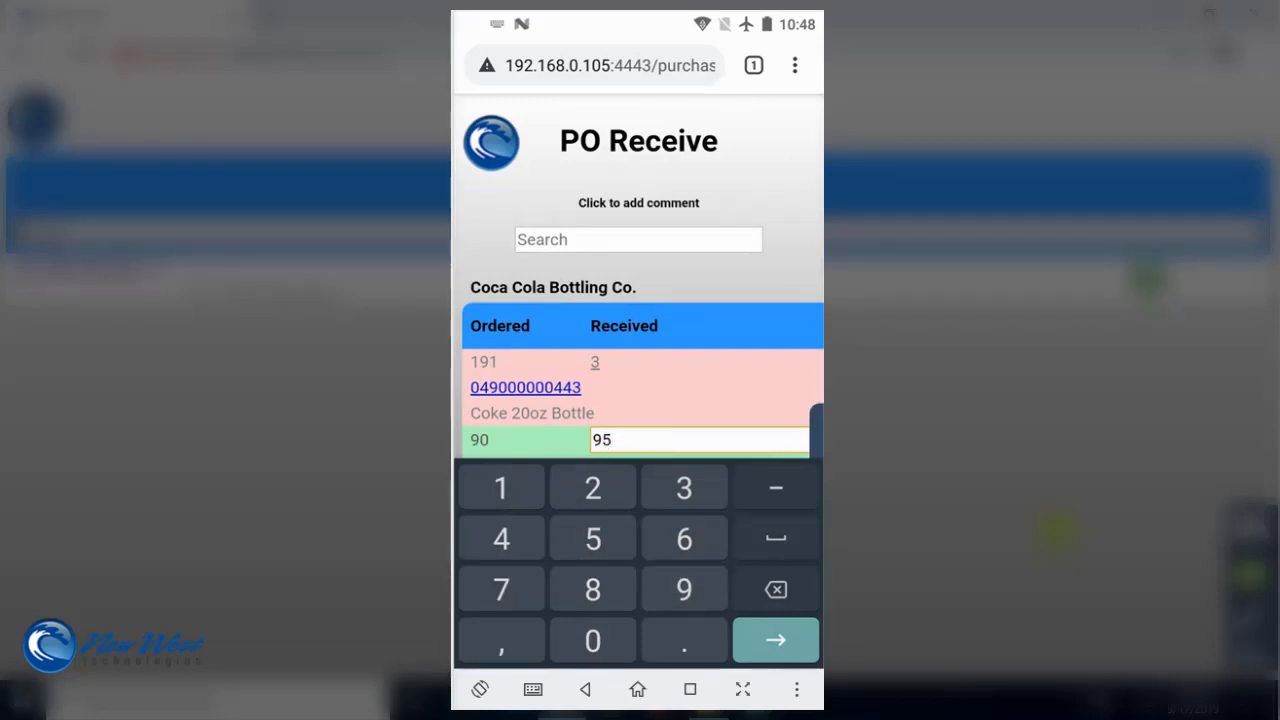
{"action": "left_click", "coordinate": [775, 640]}
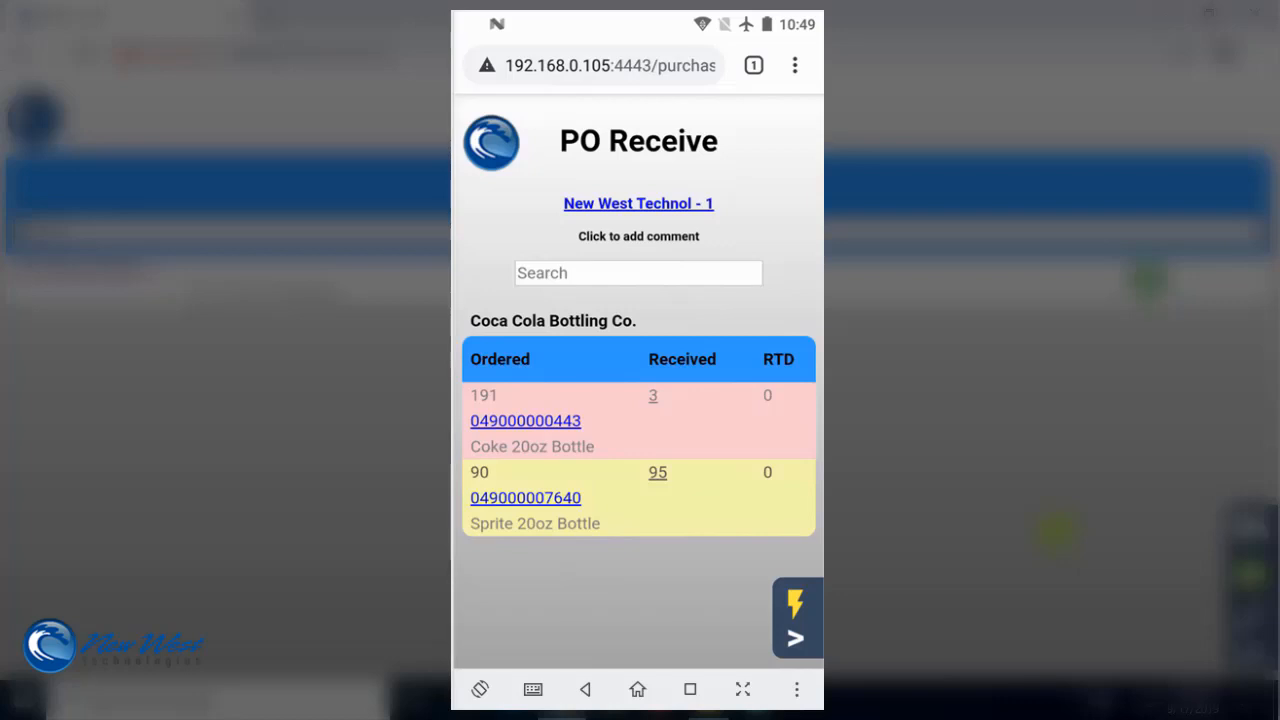
{"action": "left_click", "coordinate": [653, 395]}
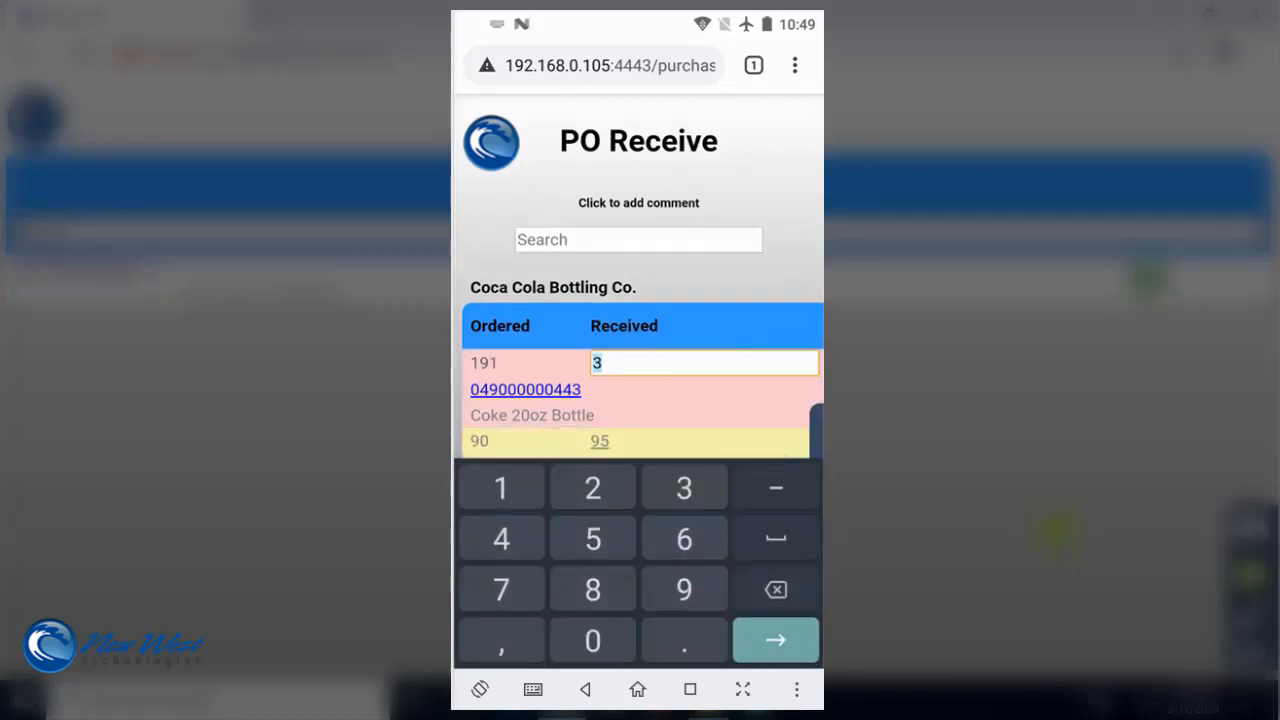
{"action": "type", "text": "190"}
{"action": "key", "text": "Return"}
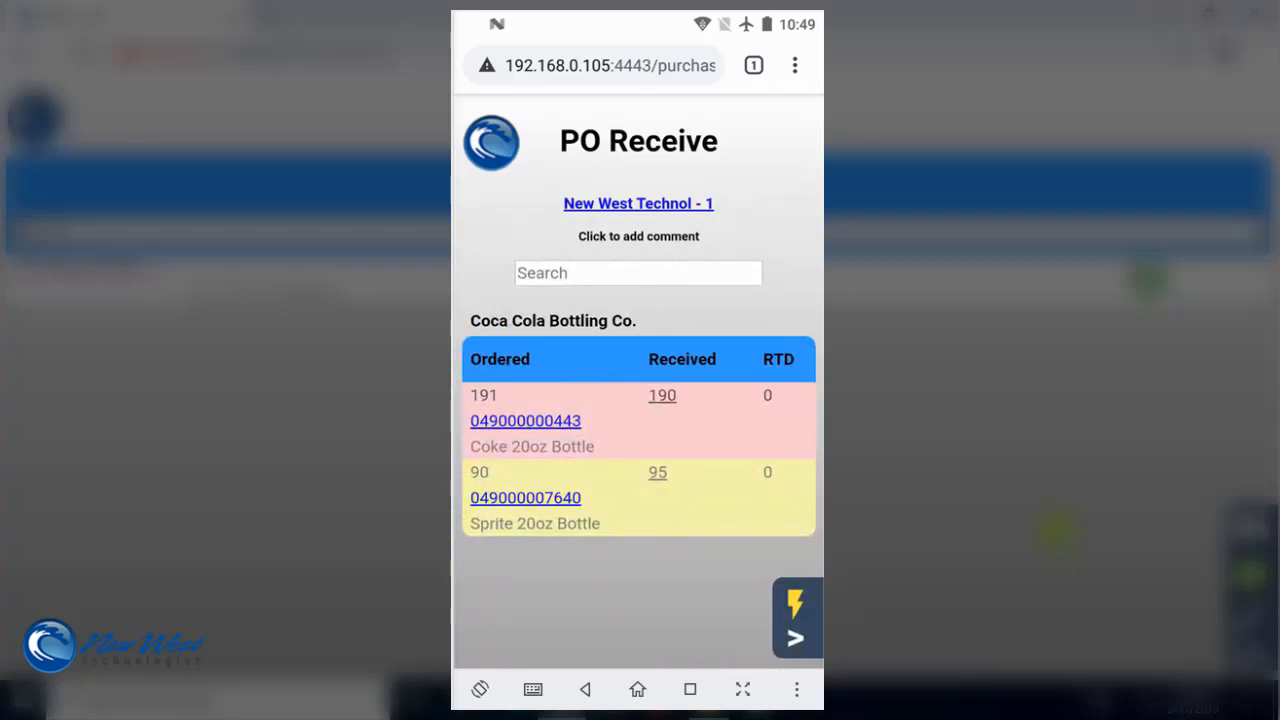
Receive the purchase order, closing it with the remainder ignored and without printing labels
{"action": "left_click", "coordinate": [795, 618]}
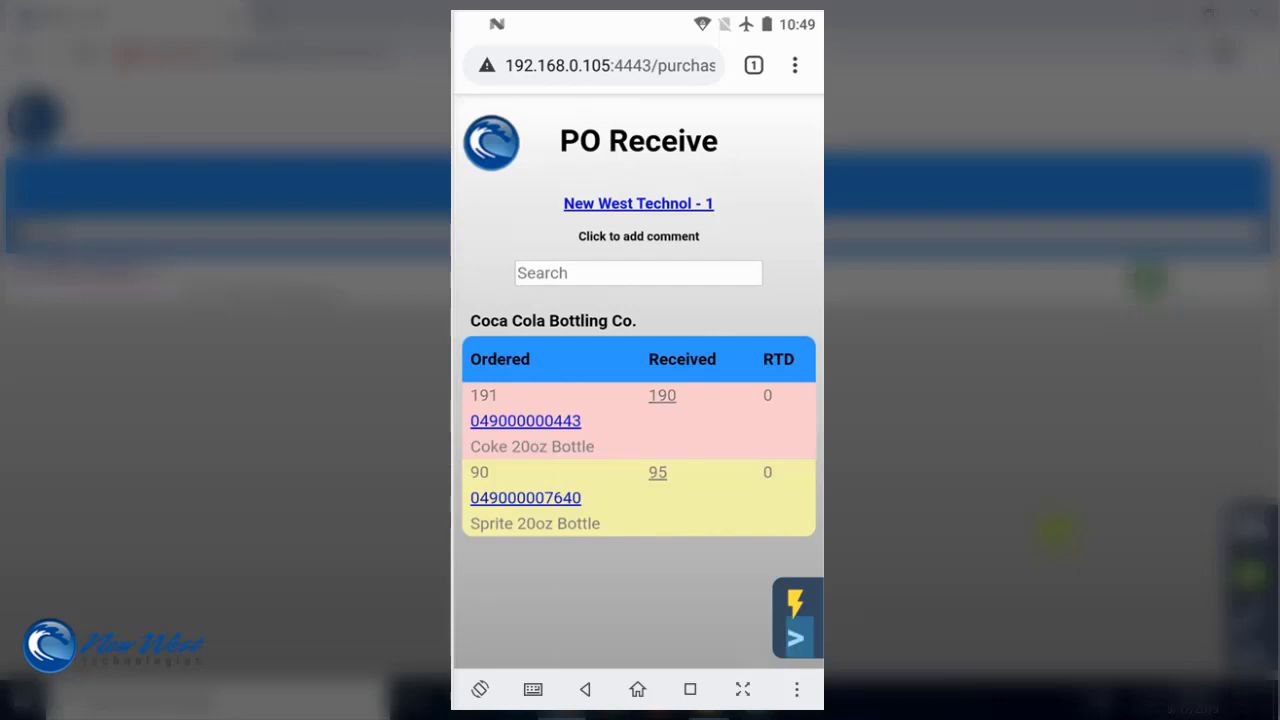
{"action": "left_click", "coordinate": [644, 466]}
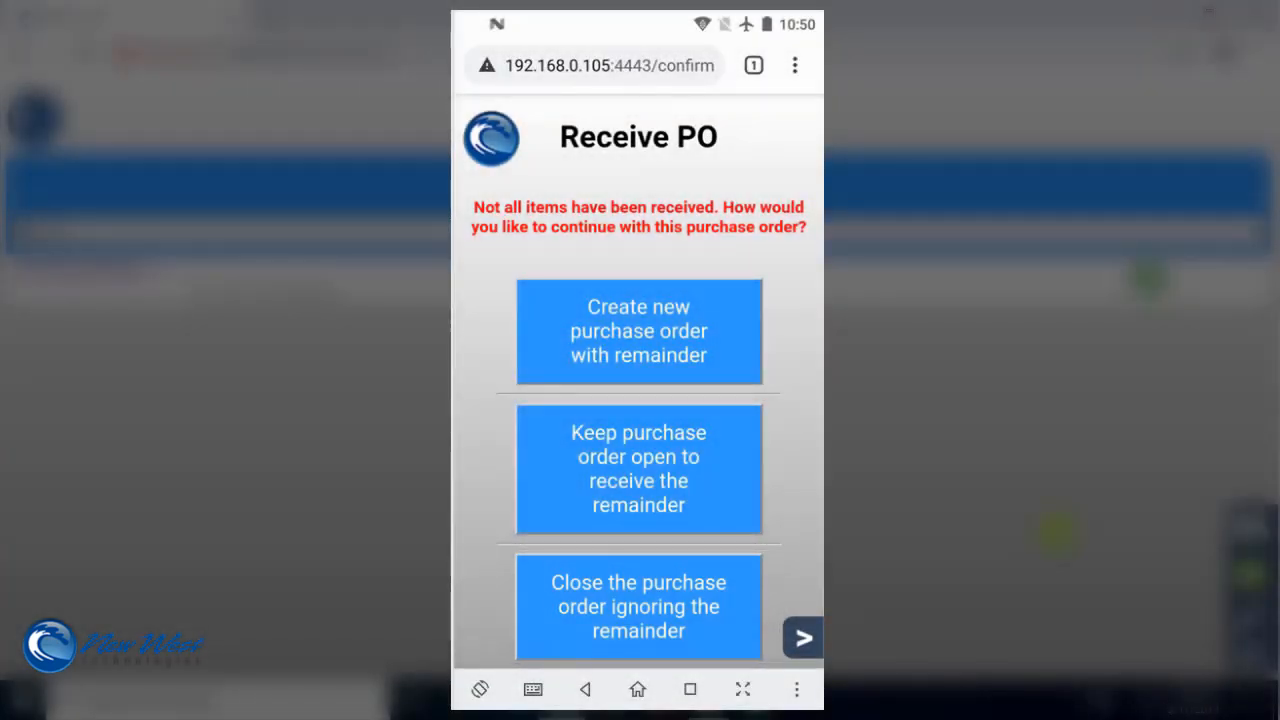
{"action": "left_click", "coordinate": [639, 607]}
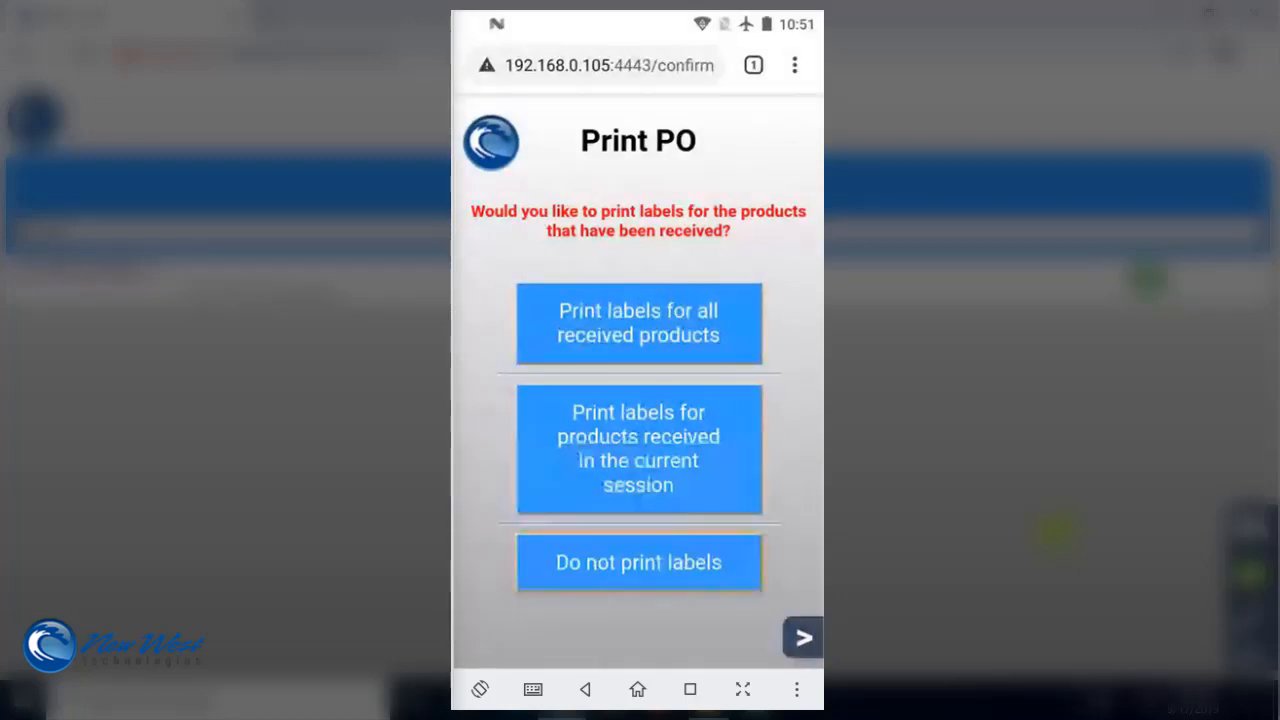
{"action": "left_click", "coordinate": [638, 562]}
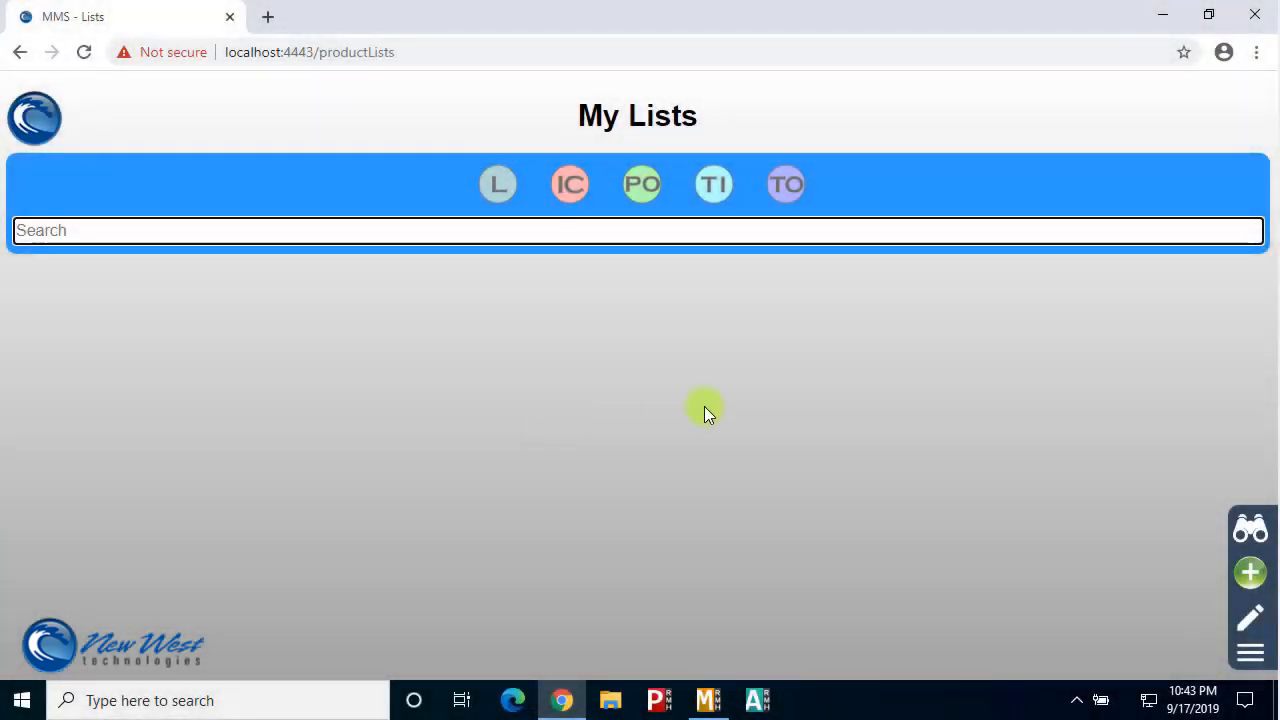
Switch to Retail Management Hero Store Manager and view the items of New West Technol - 1 from the purchase order history
{"action": "left_click", "coordinate": [708, 700]}
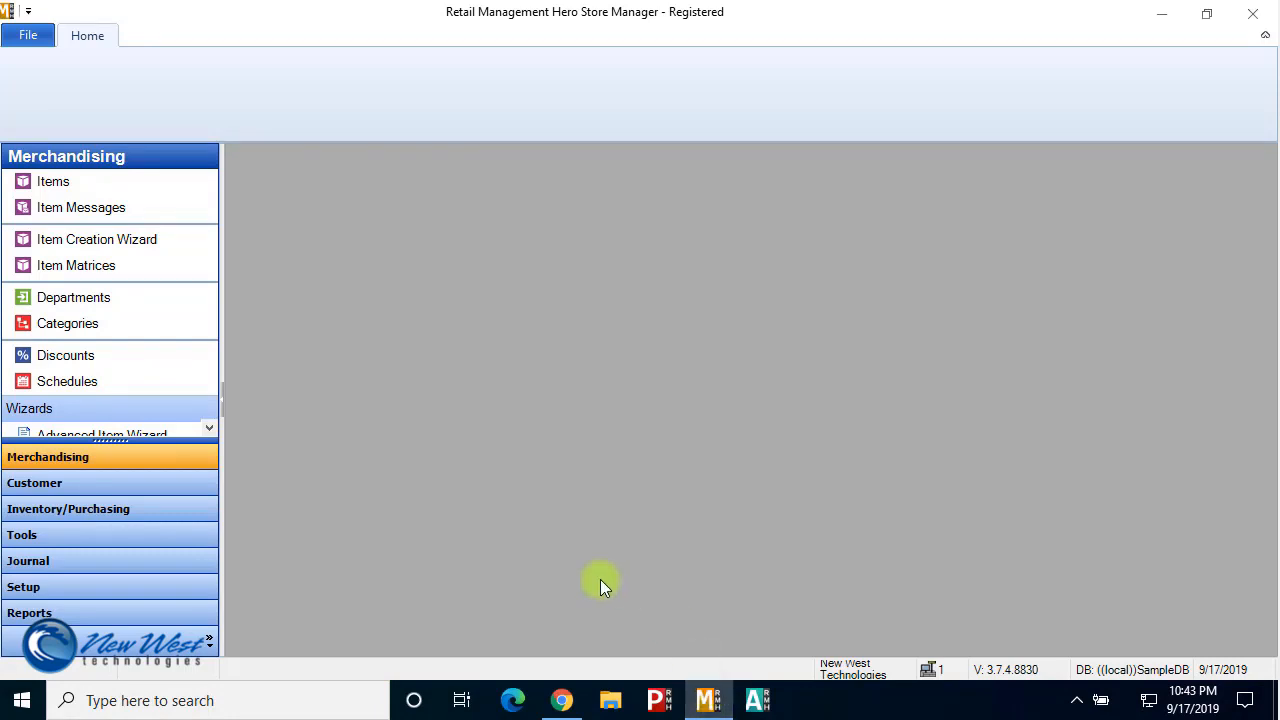
{"action": "left_click", "coordinate": [157, 518]}
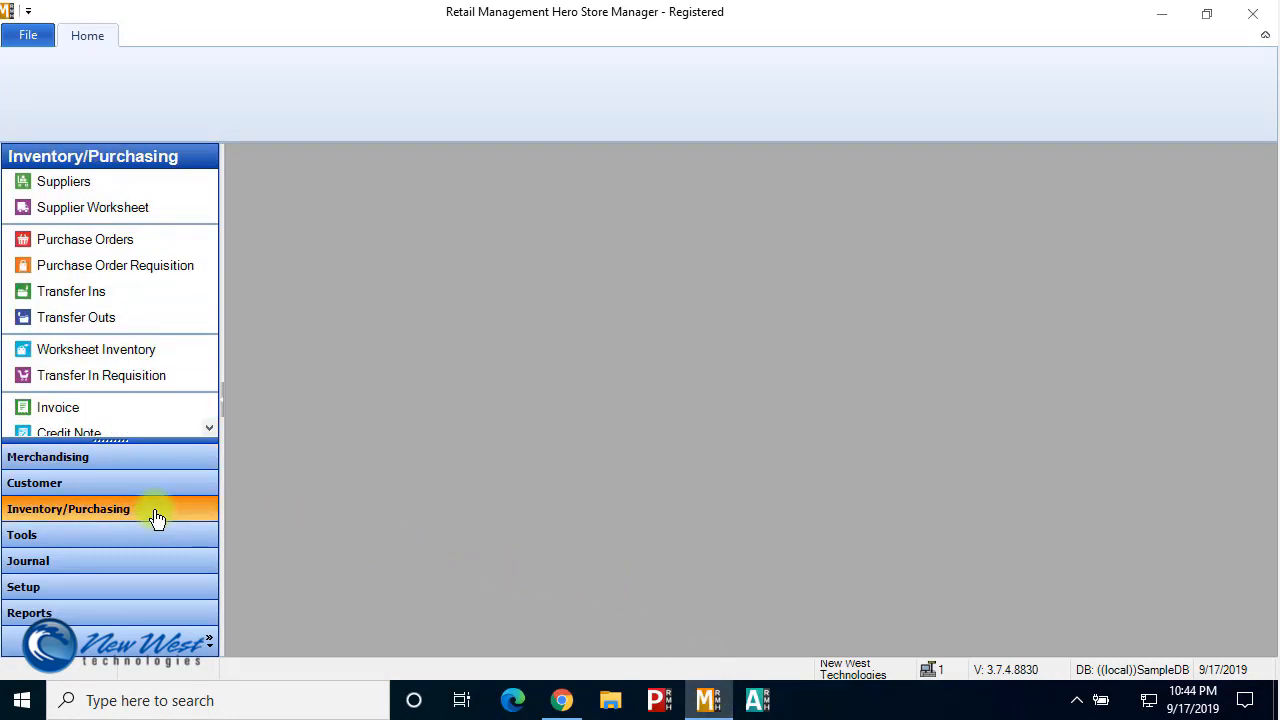
{"action": "left_click", "coordinate": [209, 426]}
{"action": "left_click", "coordinate": [209, 426]}
{"action": "left_click", "coordinate": [209, 426]}
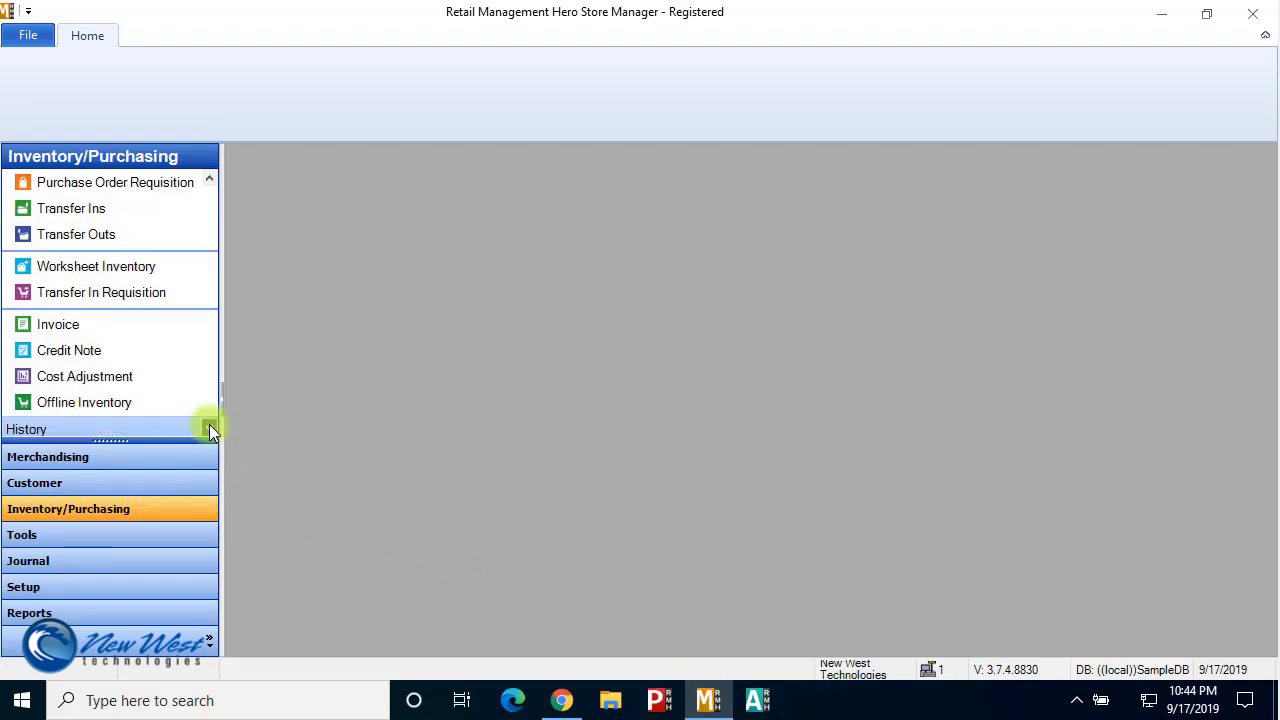
{"action": "left_click", "coordinate": [209, 426]}
{"action": "left_click", "coordinate": [209, 426]}
{"action": "left_click", "coordinate": [209, 426]}
{"action": "left_click", "coordinate": [209, 426]}
{"action": "left_click", "coordinate": [209, 426]}
{"action": "left_click", "coordinate": [209, 426]}
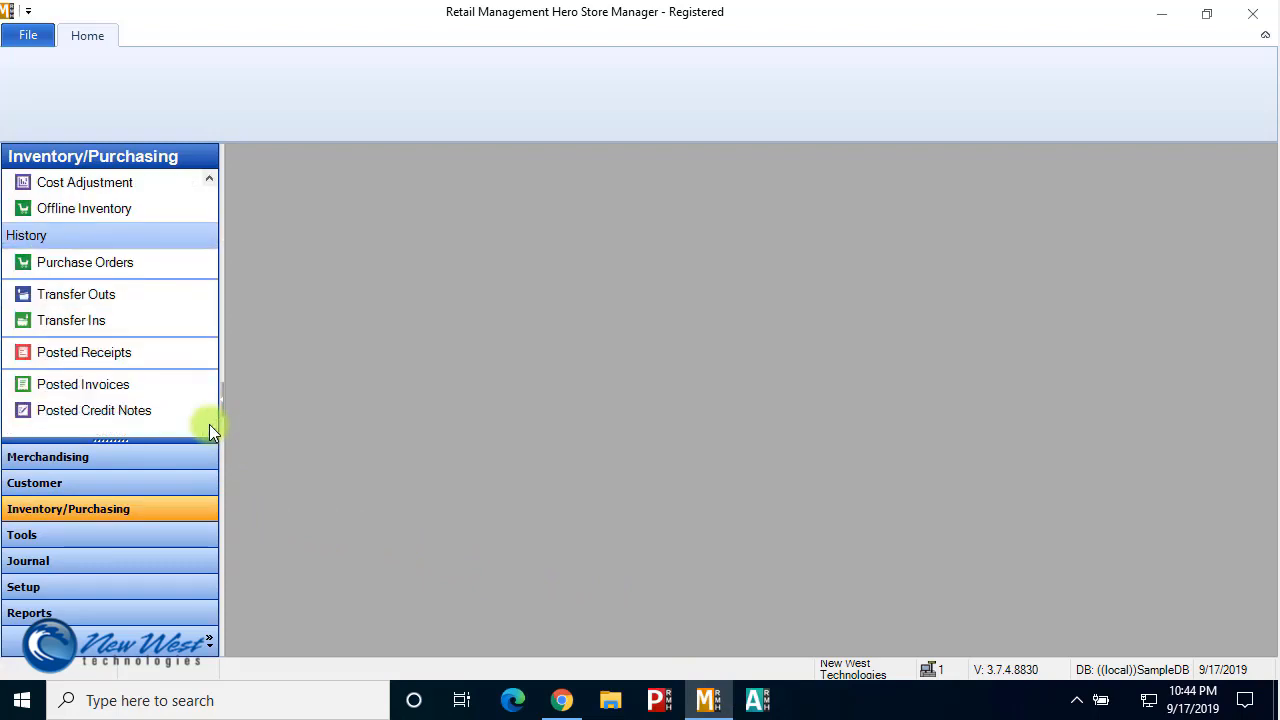
{"action": "left_click", "coordinate": [107, 268]}
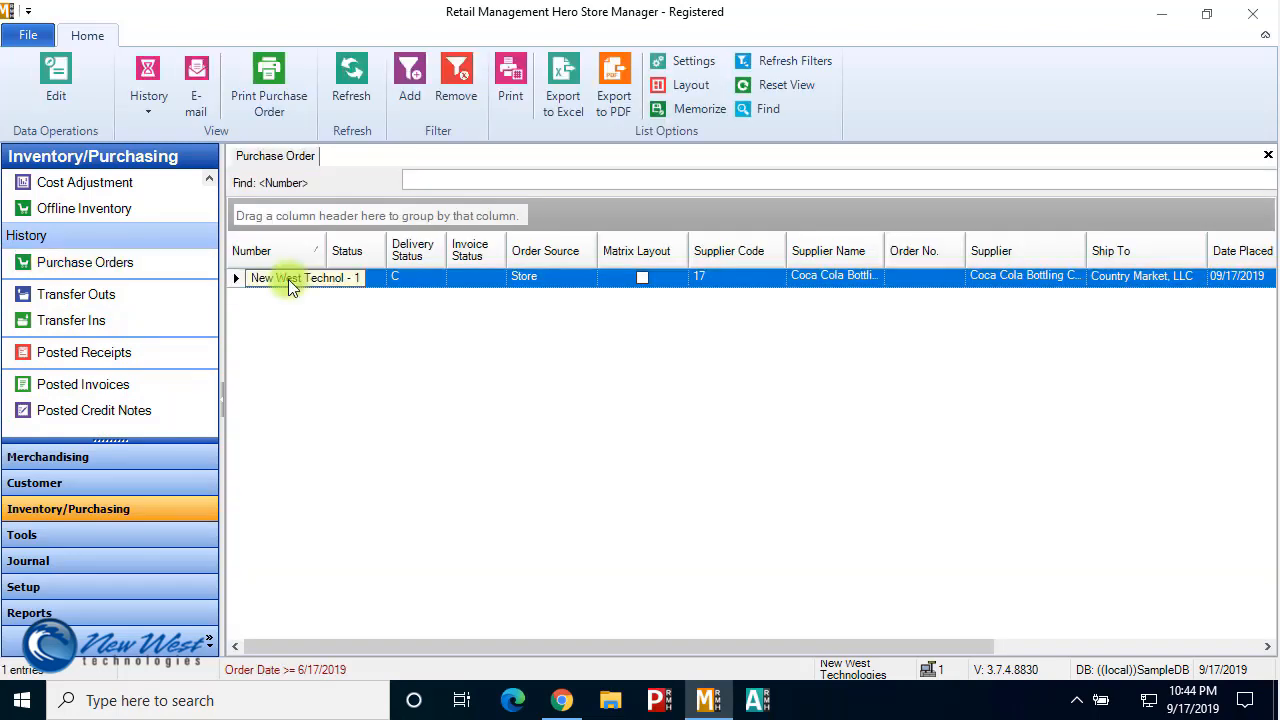
{"action": "double_click", "coordinate": [290, 280]}
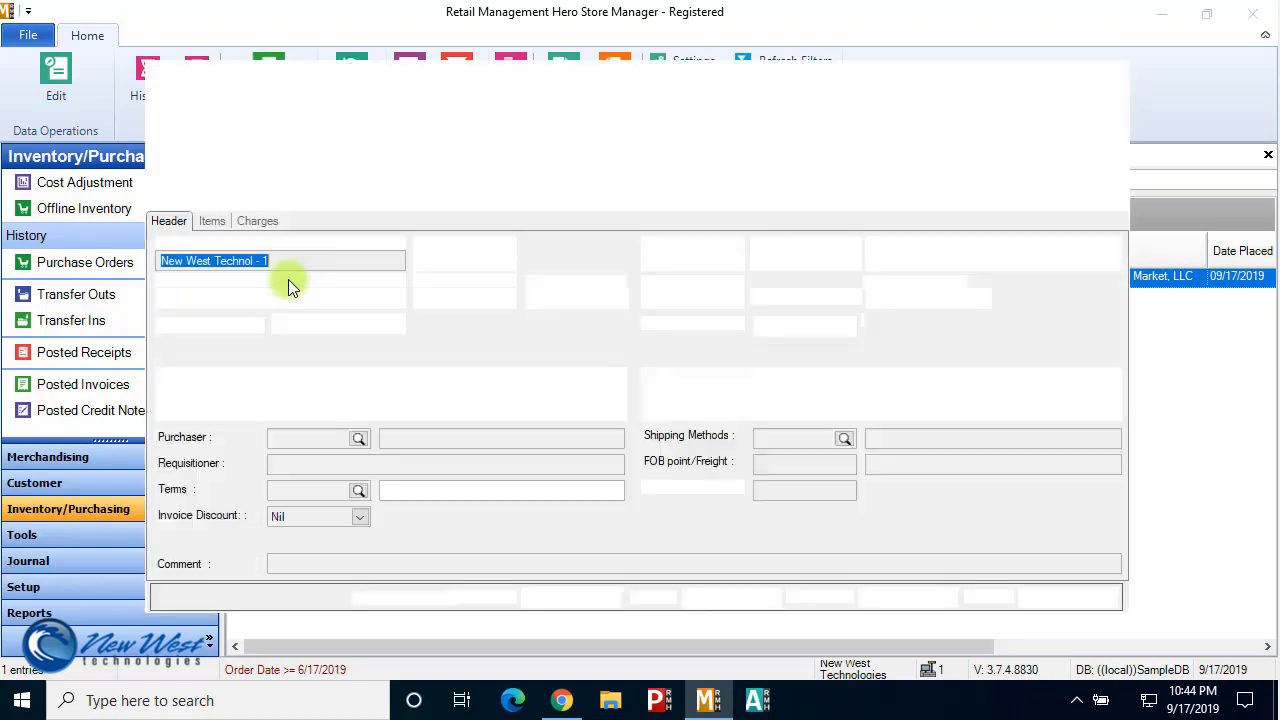
{"action": "left_click", "coordinate": [212, 221]}
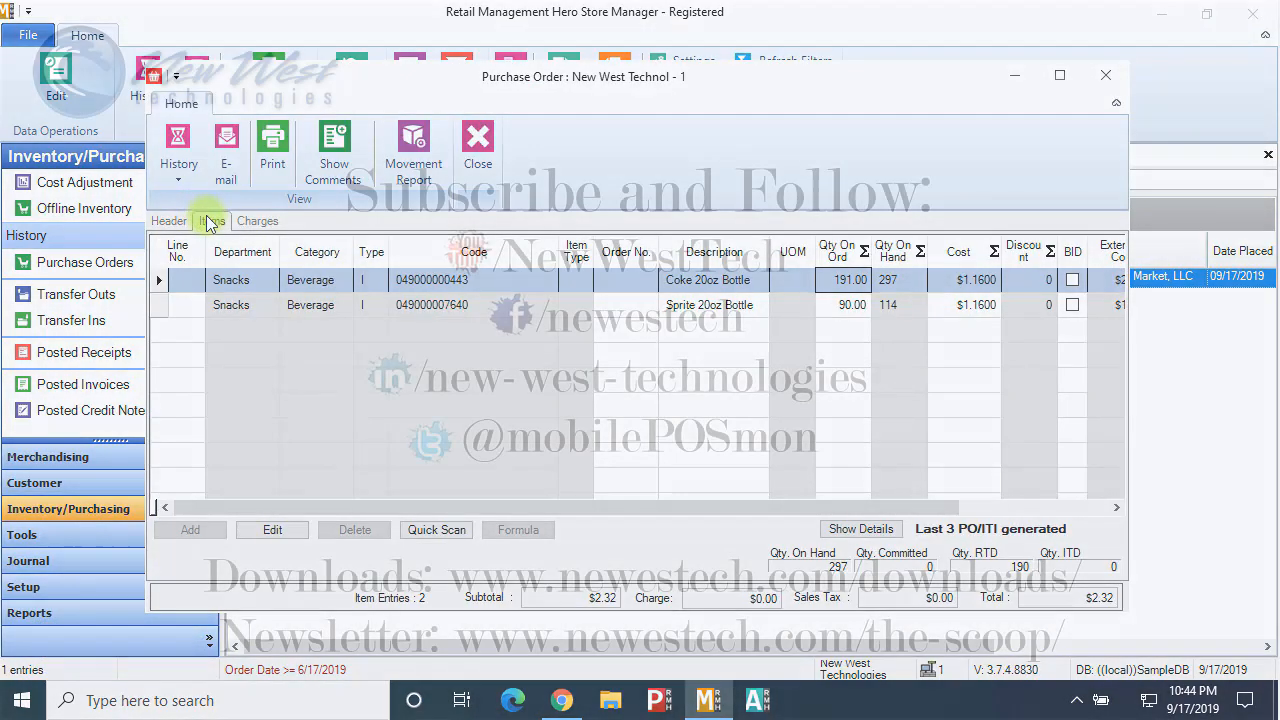